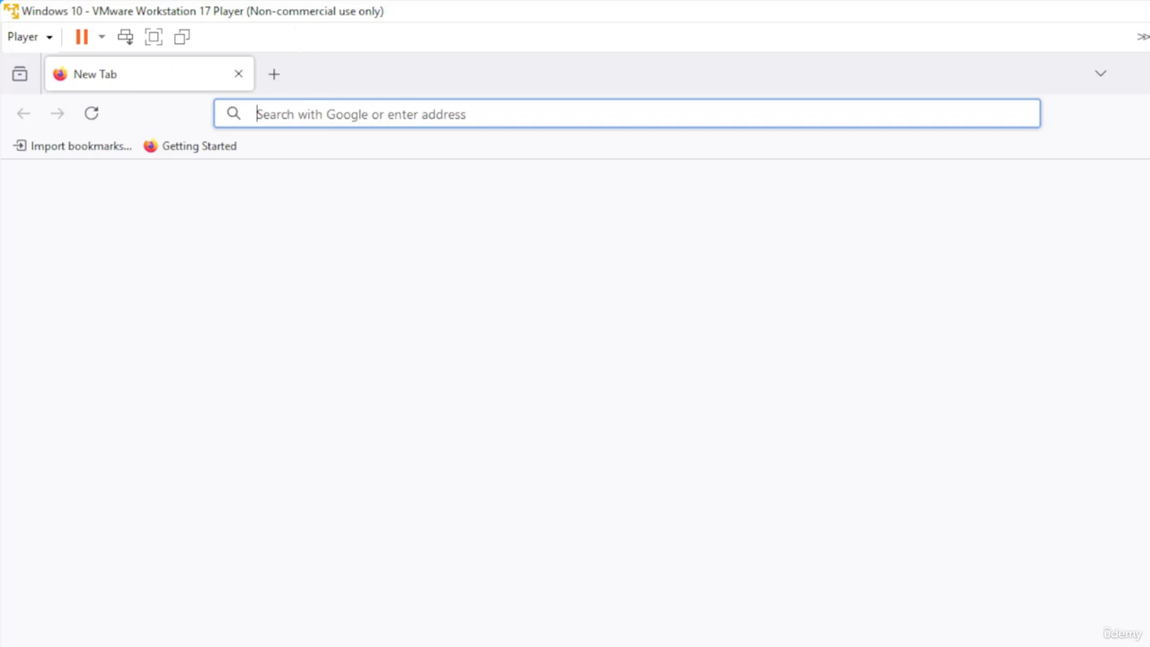
# Search the web for nmap for windows
pyautogui.click(575, 114)
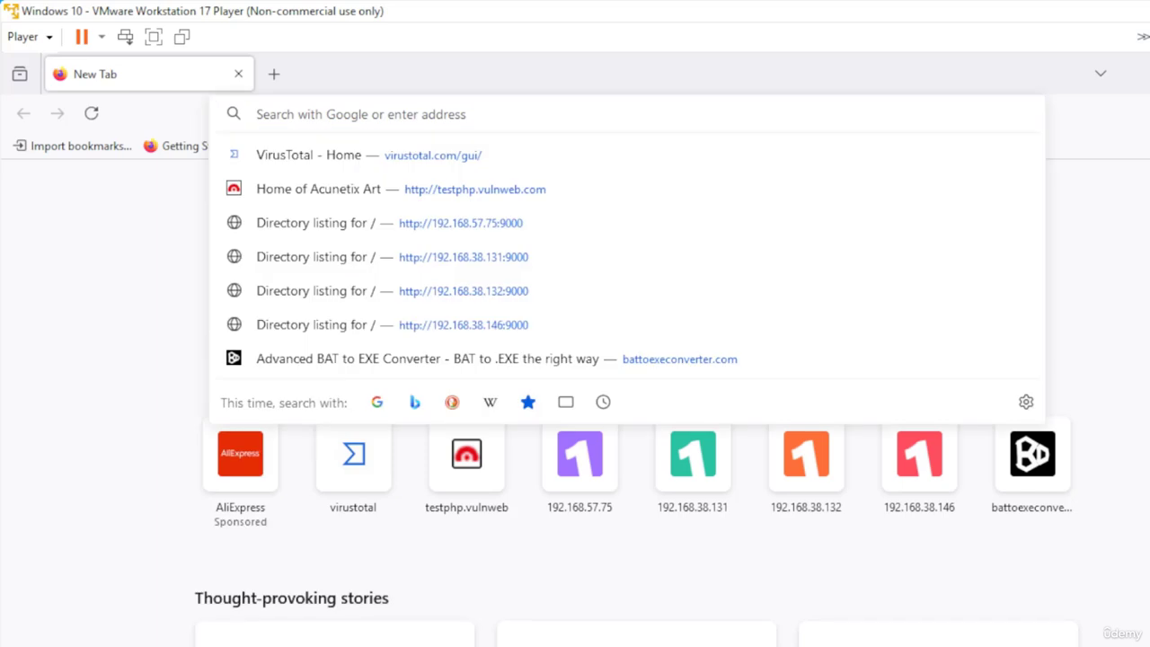
pyautogui.write('n')
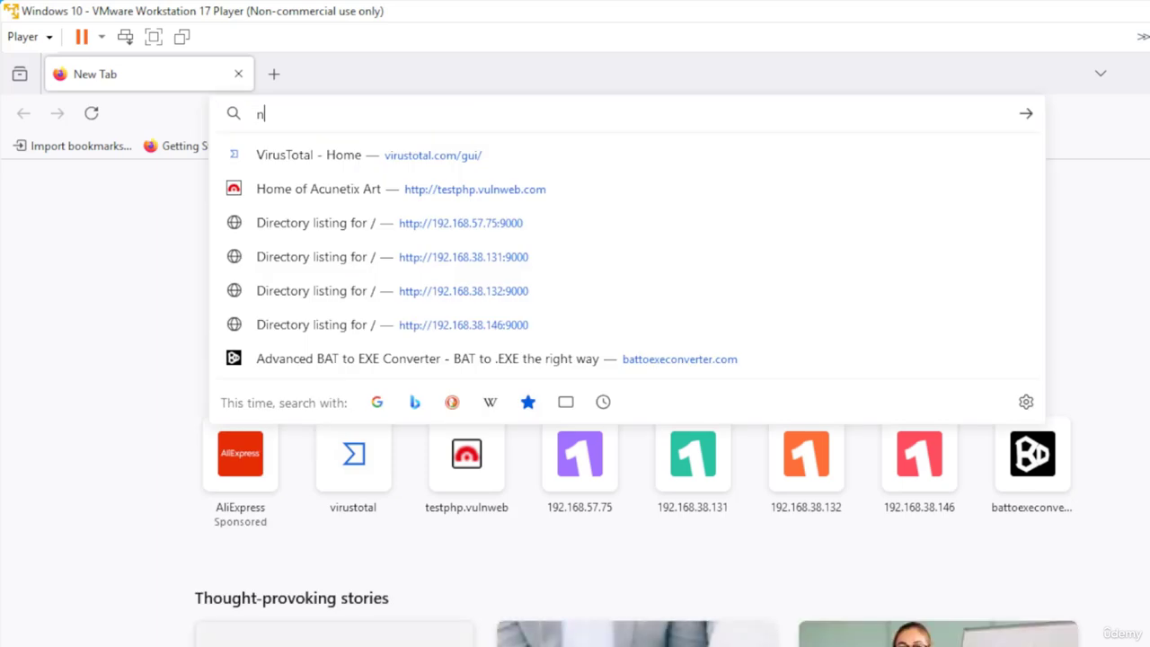
pyautogui.write('map for windows')
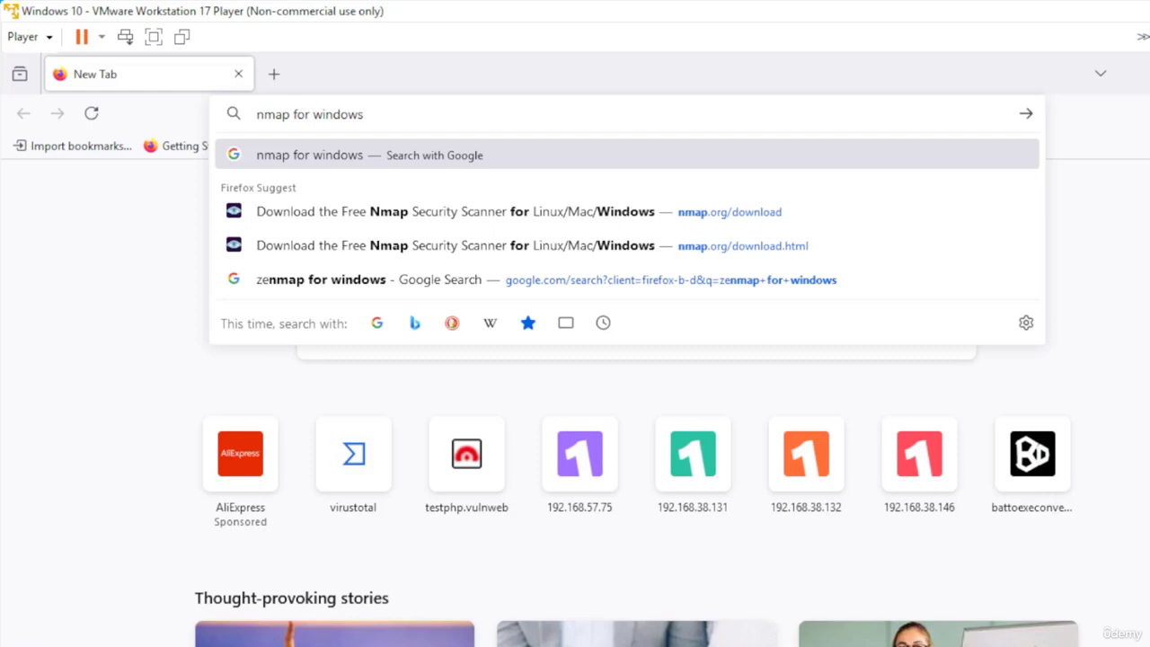
pyautogui.press('Return')
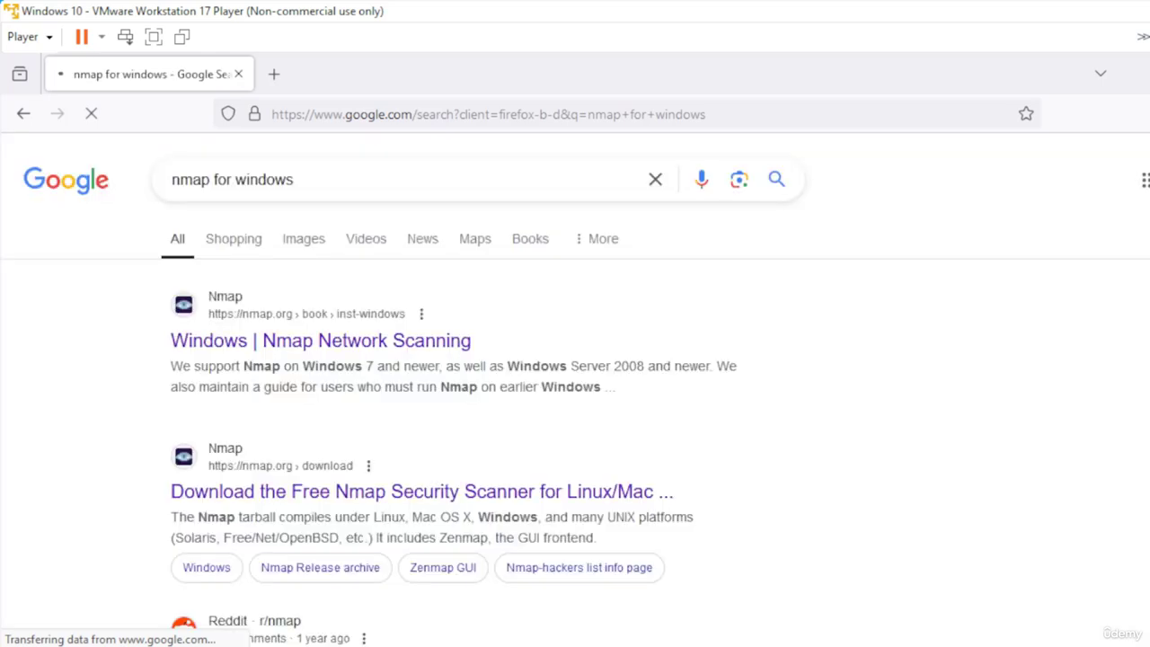
# Open the Nmap Windows page, go to its download page and download the nmap-7.95-setup.exe installer
pyautogui.click(245, 345)
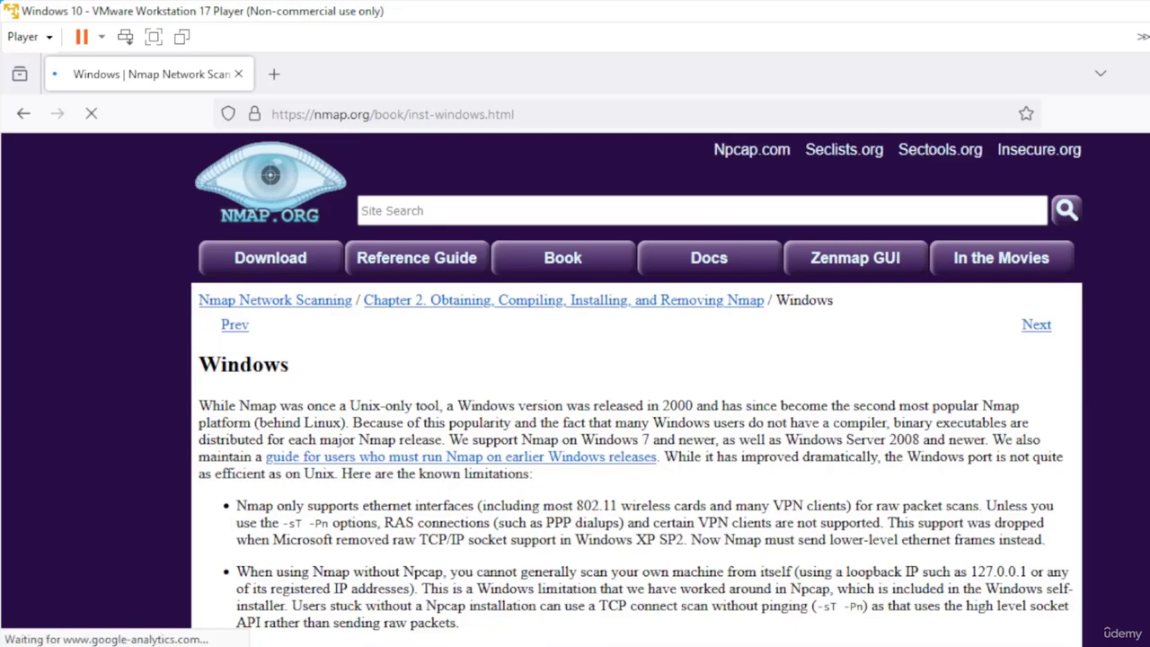
pyautogui.click(271, 258)
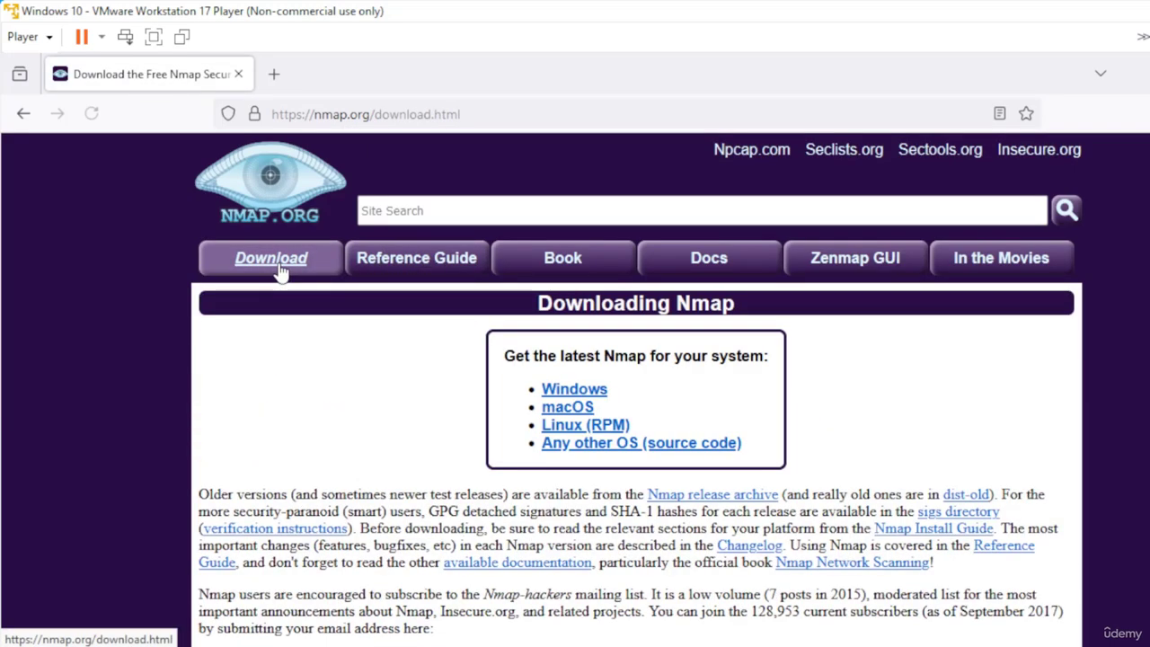
pyautogui.scroll(-8, 637, 387)
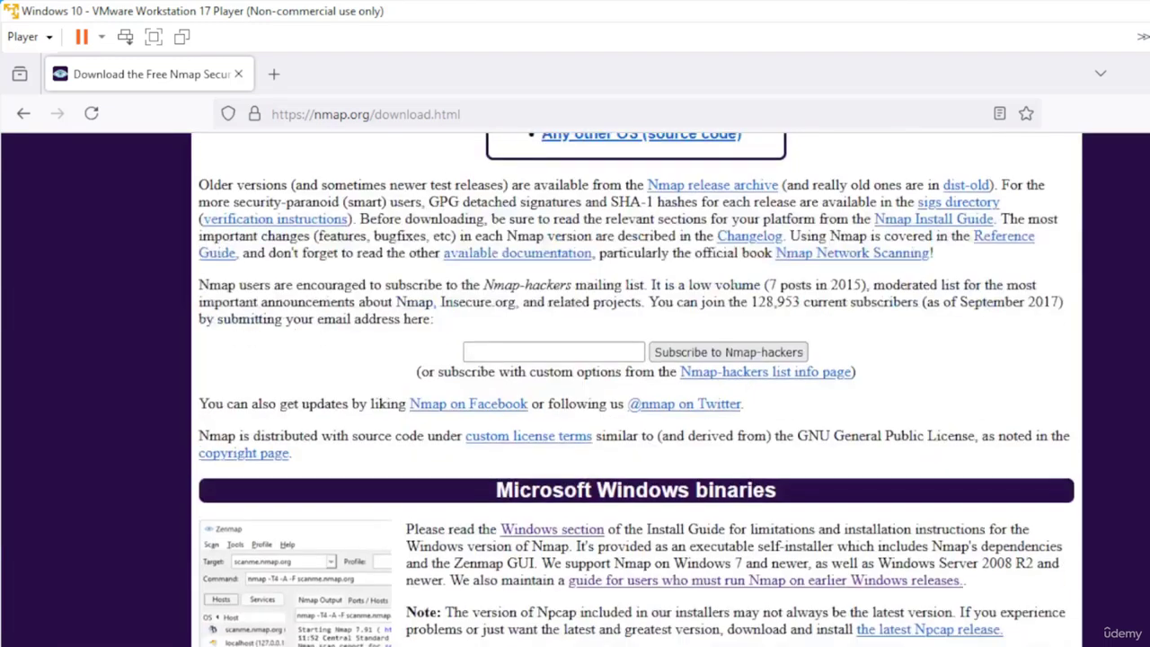
pyautogui.scroll(1, 636, 386)
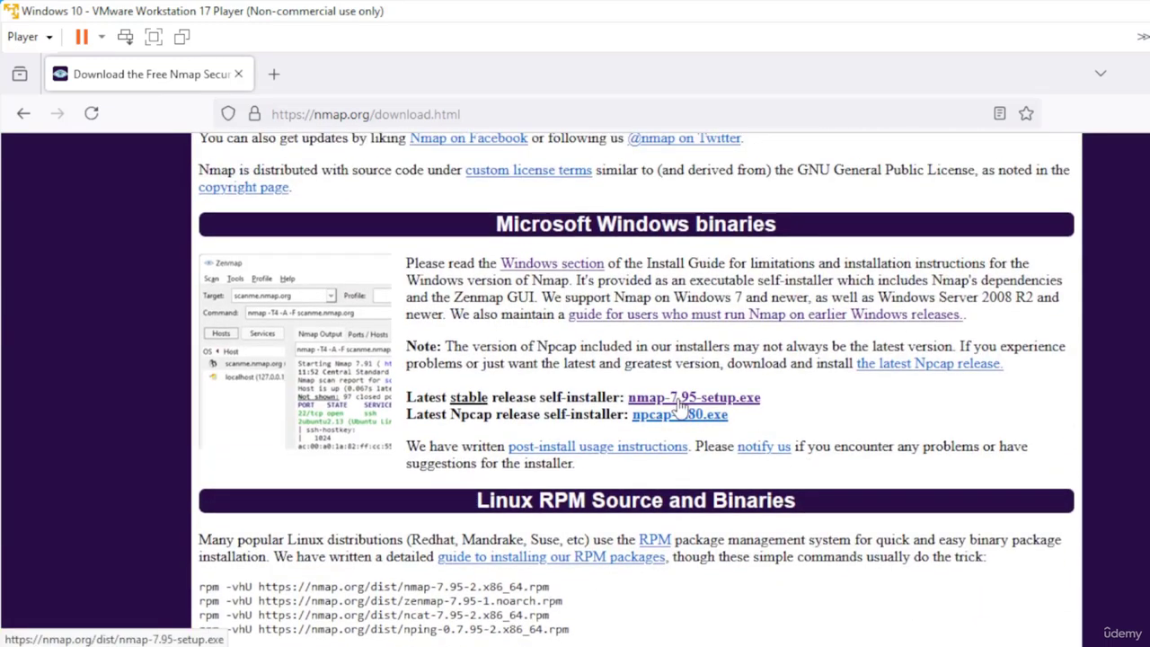
pyautogui.click(749, 401)
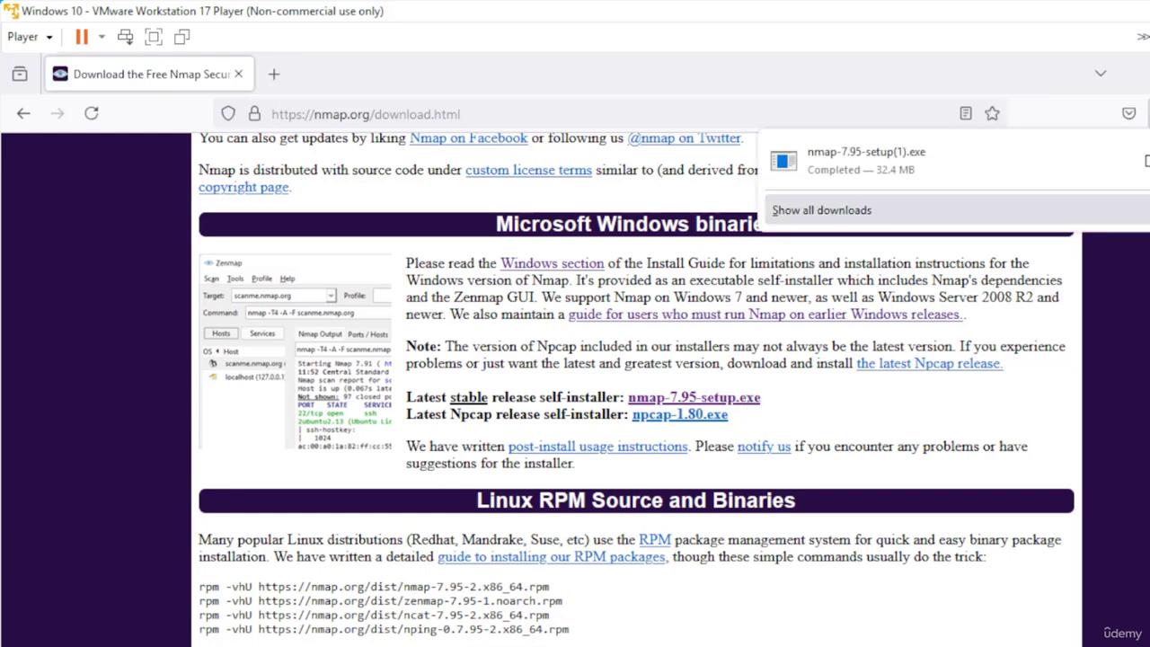
# Open the downloaded nmap-7.95-setup(1) installer from the Downloads folder and allow it to make changes
pyautogui.click(1144, 164)
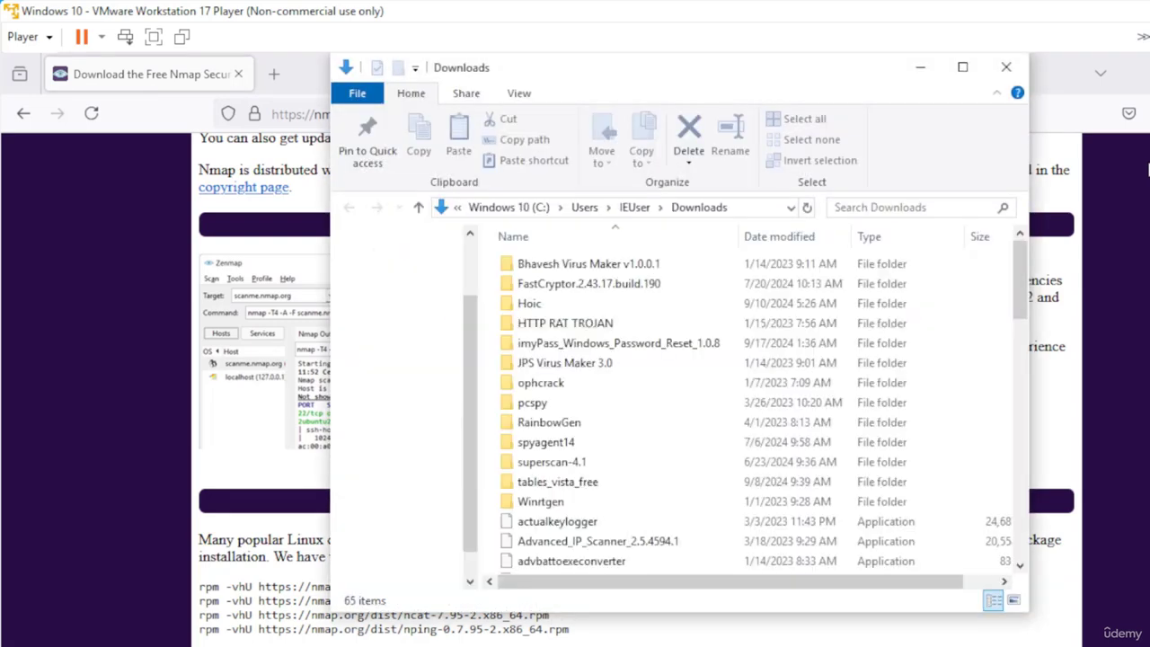
pyautogui.click(1149, 73)
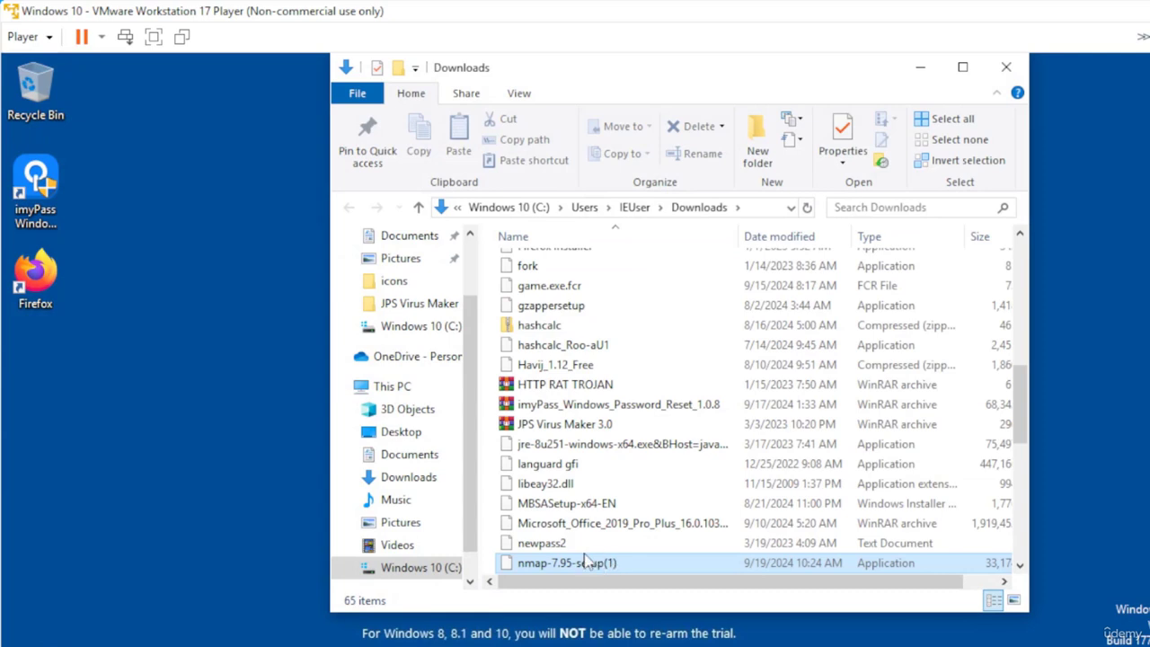
pyautogui.click(557, 552)
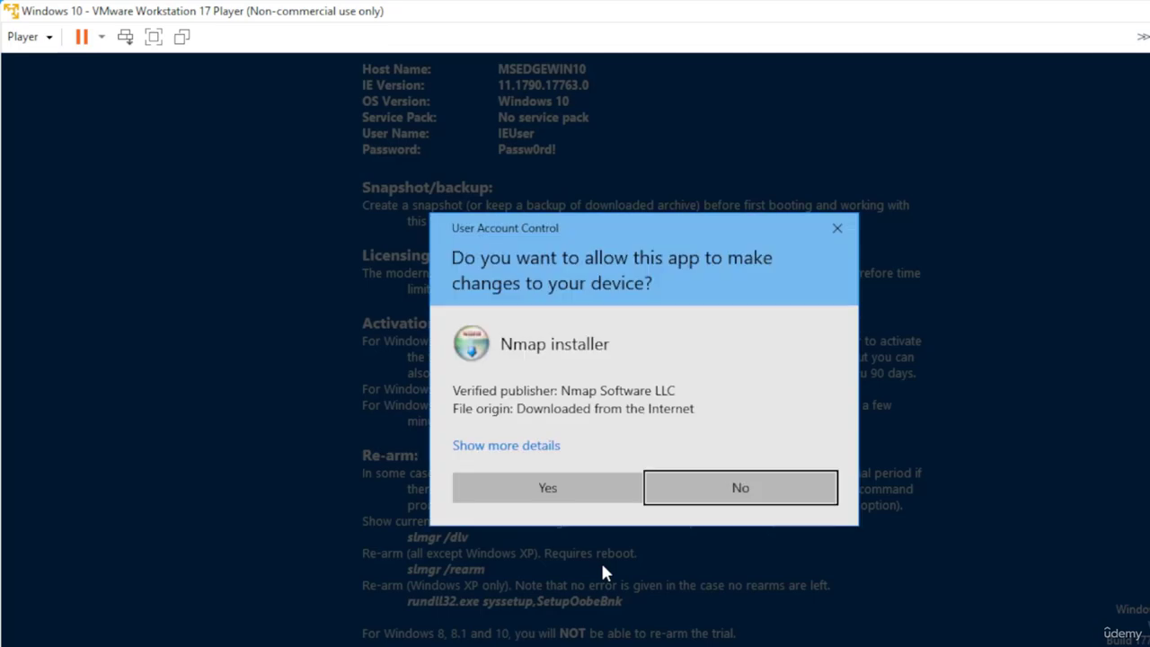
pyautogui.click(575, 501)
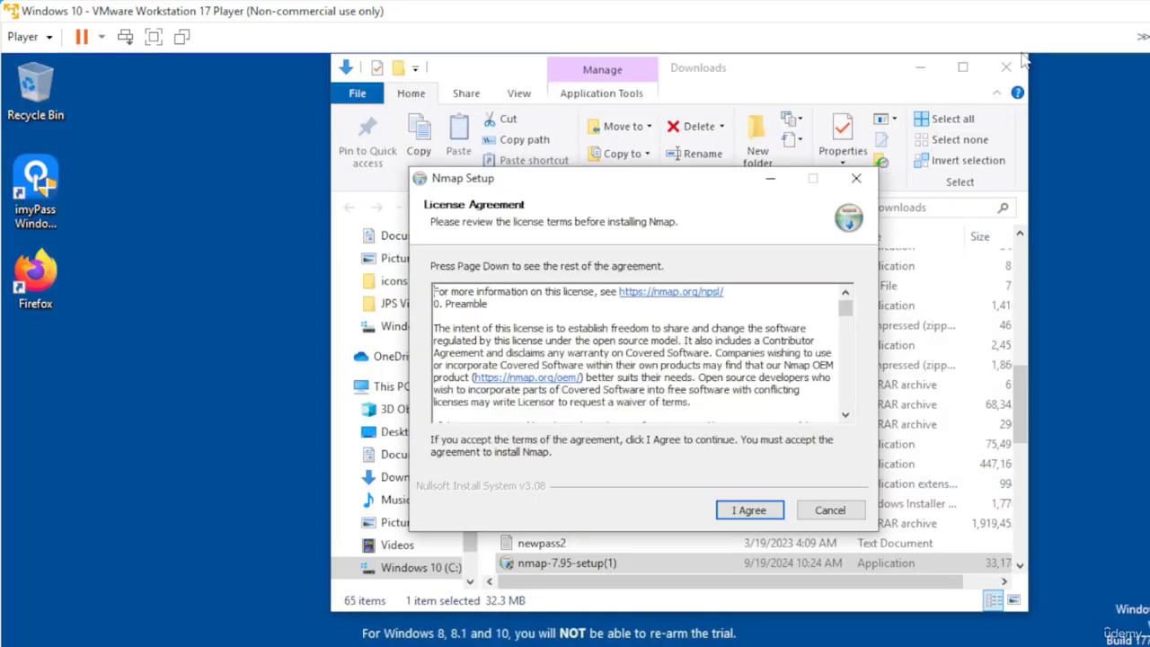
# Close the Downloads window, accept the Nmap license and continue with the default components
pyautogui.click(1006, 70)
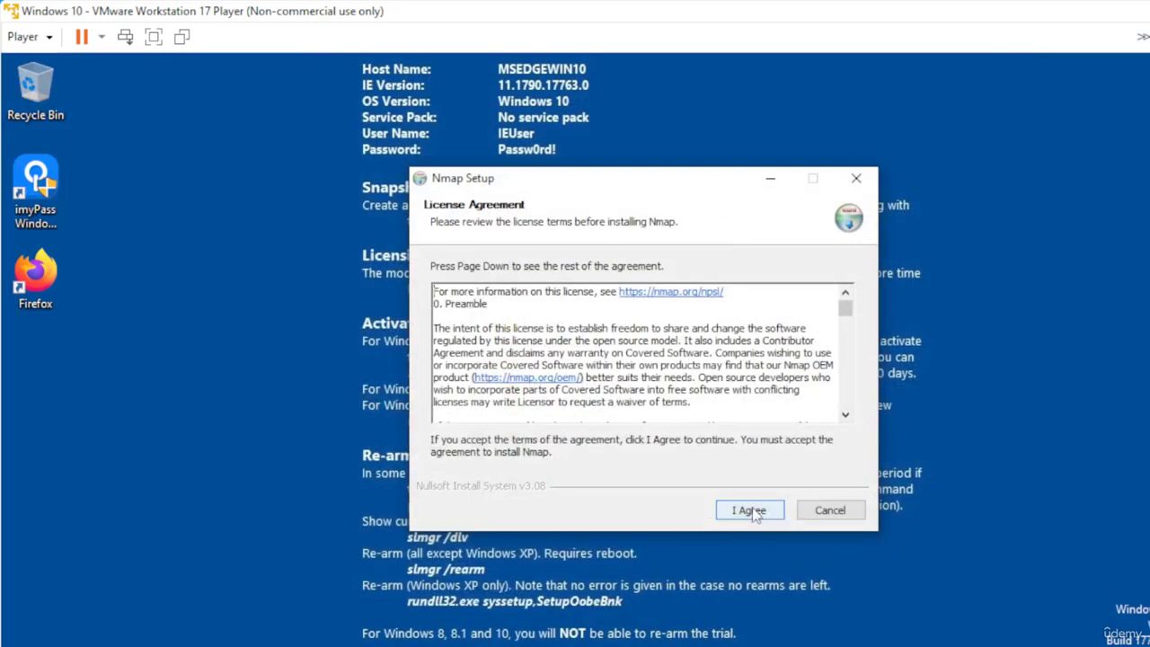
pyautogui.click(748, 511)
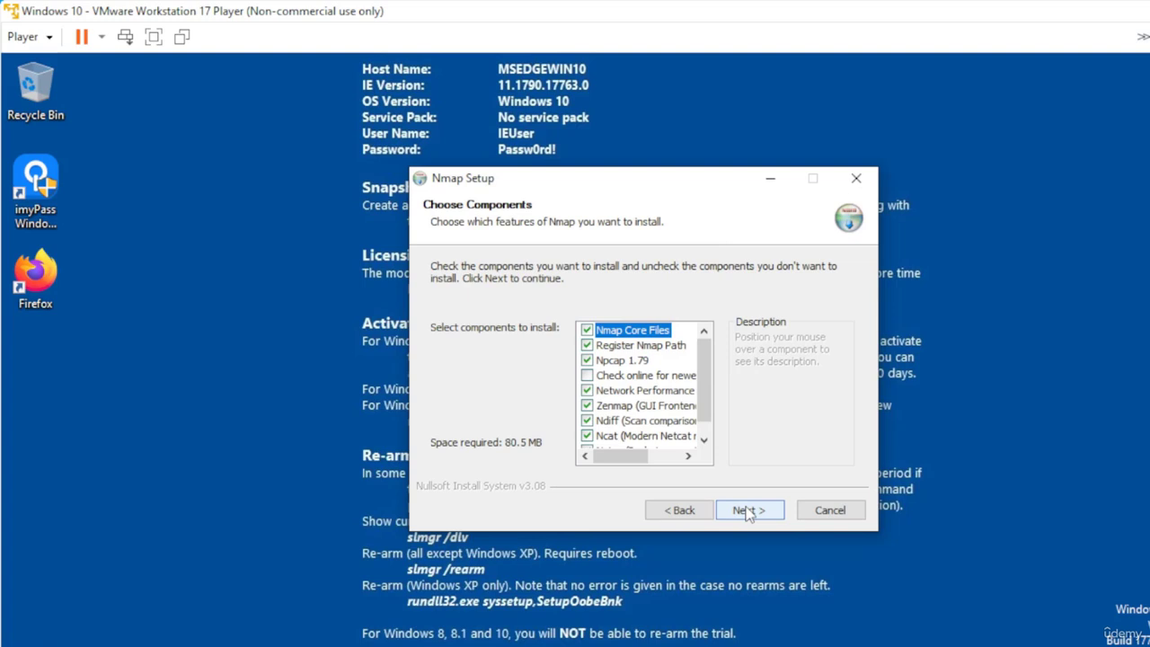
pyautogui.click(746, 511)
pyautogui.click(747, 511)
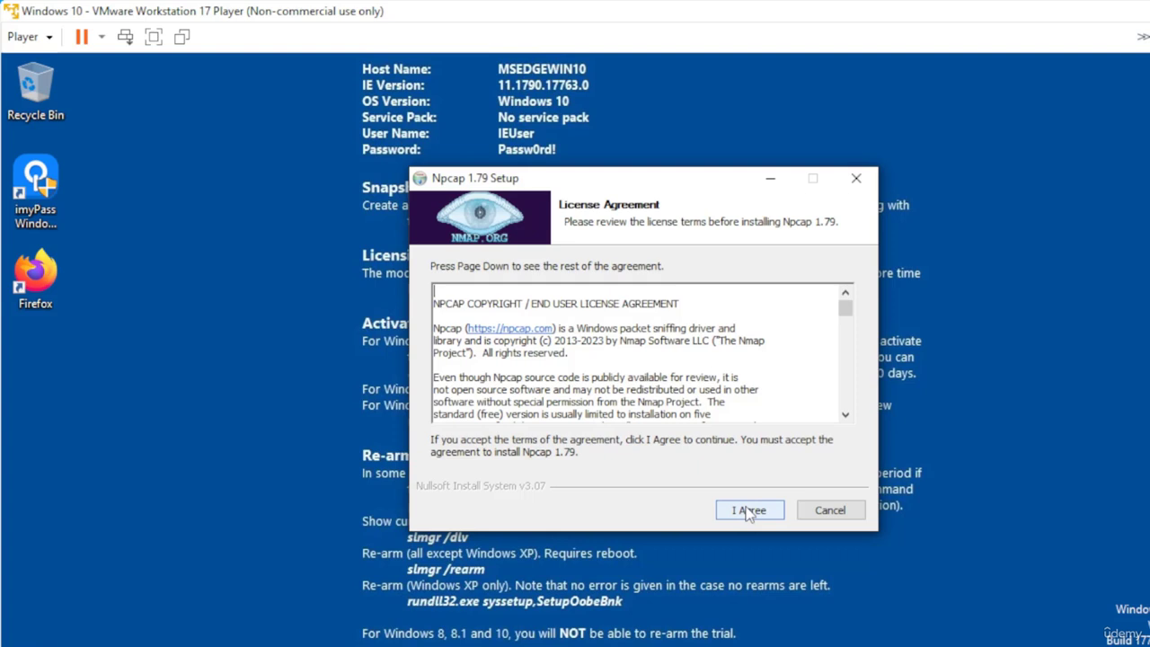
# Accept the Npcap 1.79 license, install it and finish the Nmap setup
pyautogui.click(746, 511)
pyautogui.click(746, 510)
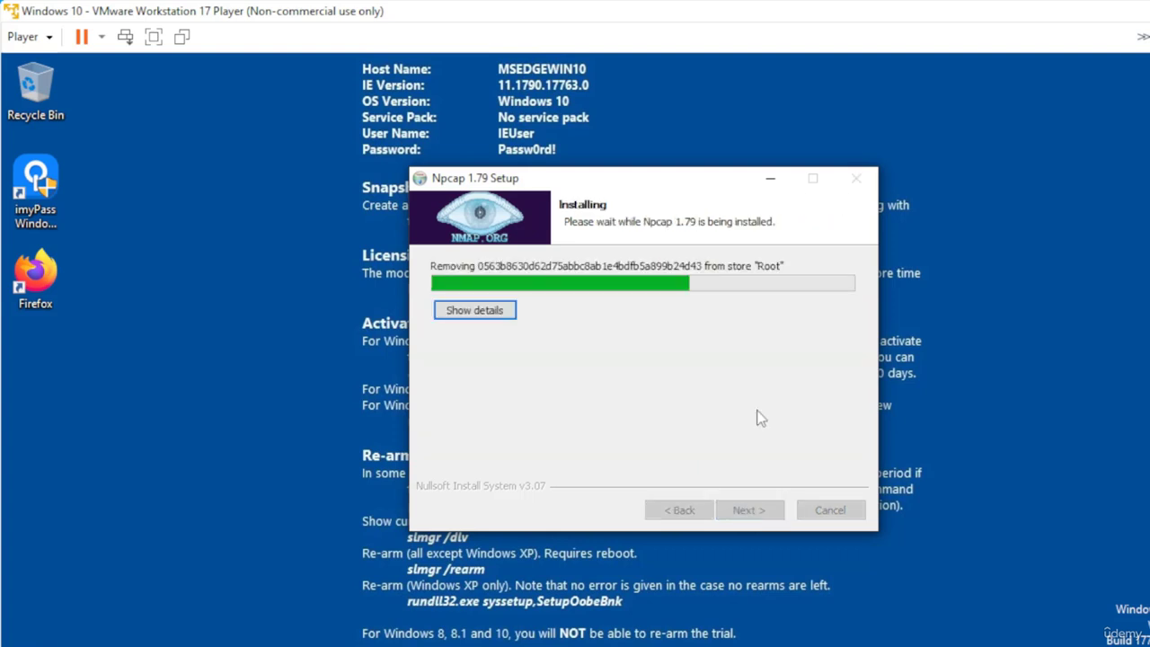
pyautogui.click(753, 512)
pyautogui.click(750, 510)
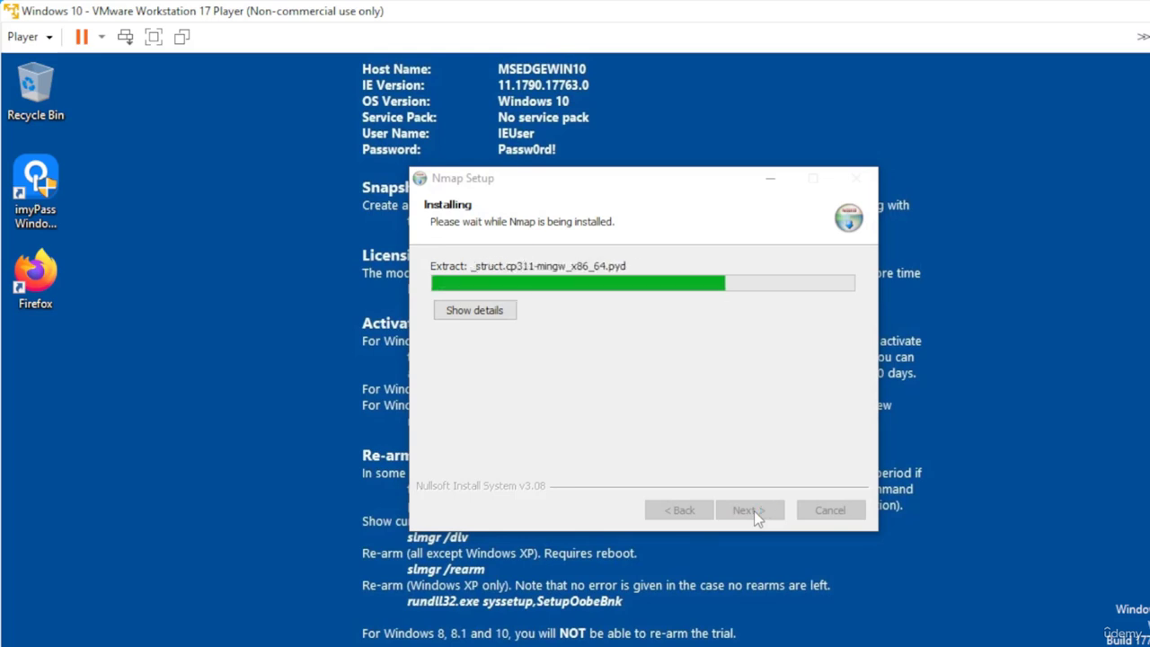
pyautogui.click(754, 511)
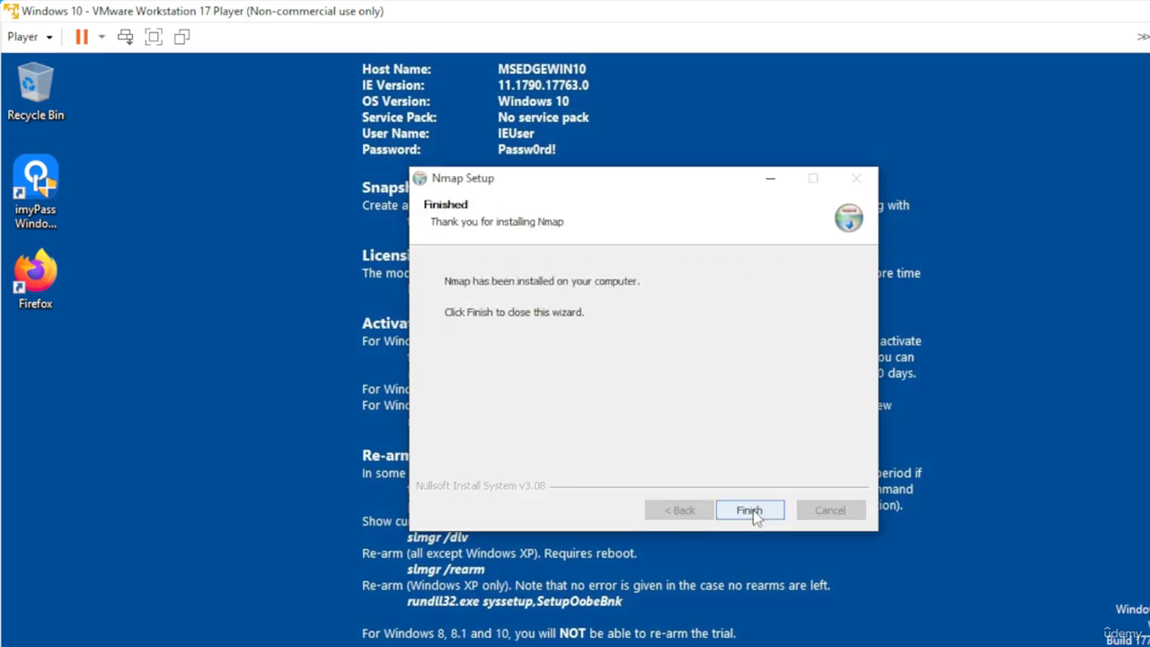
pyautogui.click(750, 511)
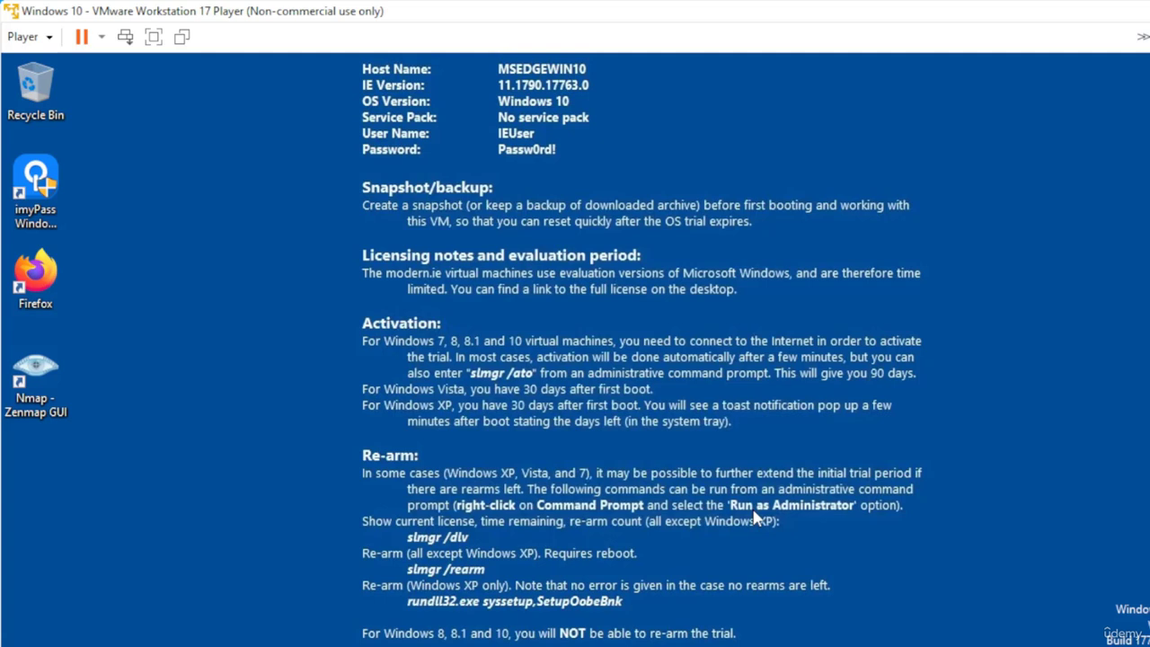
# Launch Zenmap and set the scan target to 192.168.38.136
pyautogui.doubleClick(57, 393)
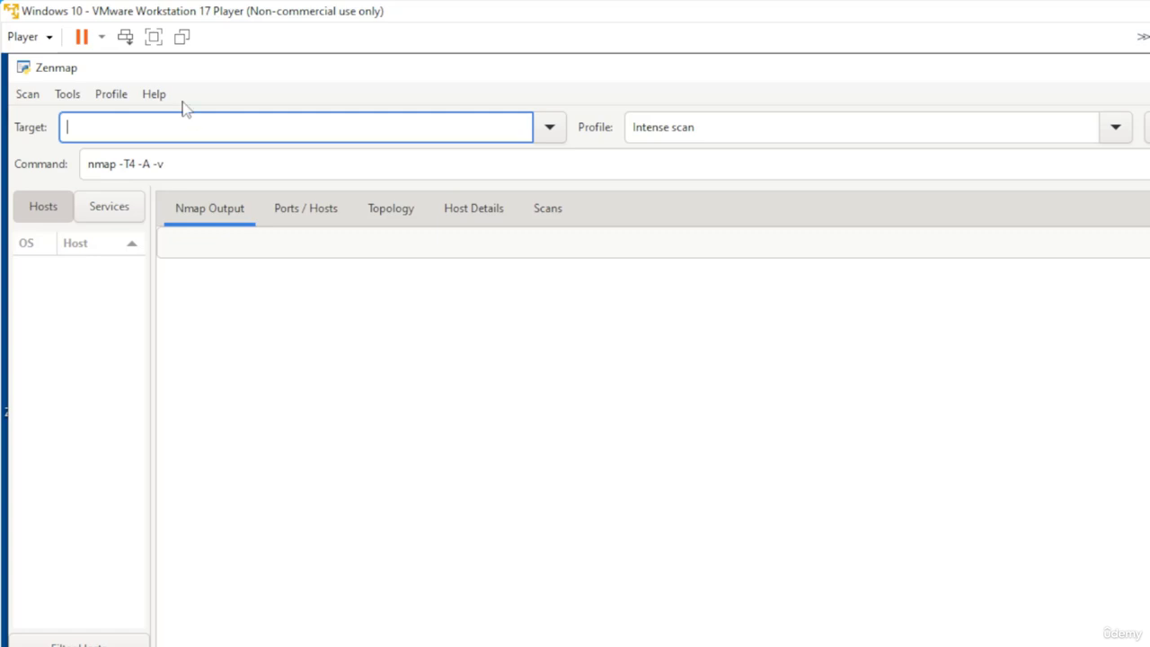
pyautogui.write('192')
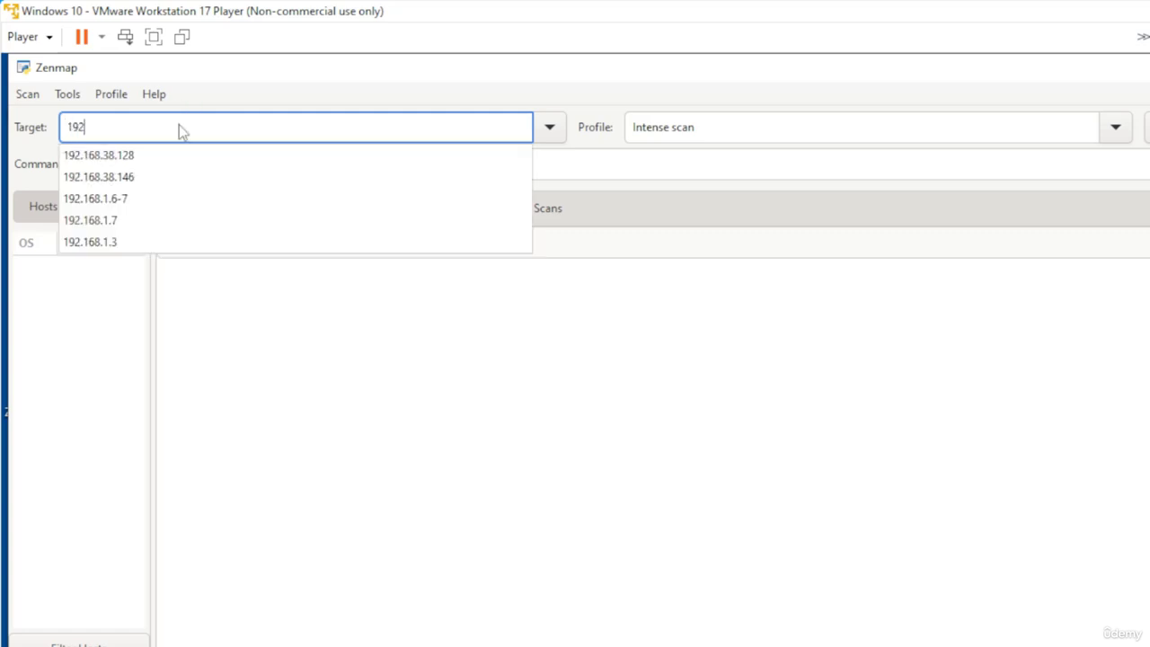
pyautogui.write('.168.38.137')
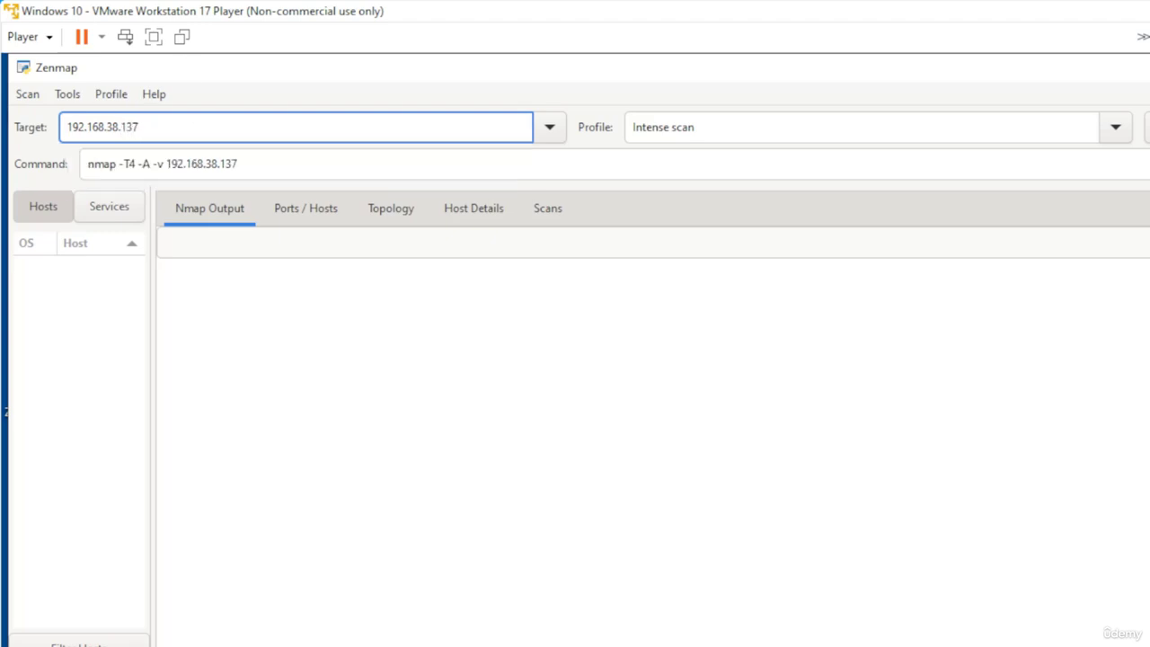
pyautogui.press('BackSpace')
pyautogui.write('6')
# Run a Ping scan against the target and highlight the scan summary in the output
pyautogui.click(545, 134)
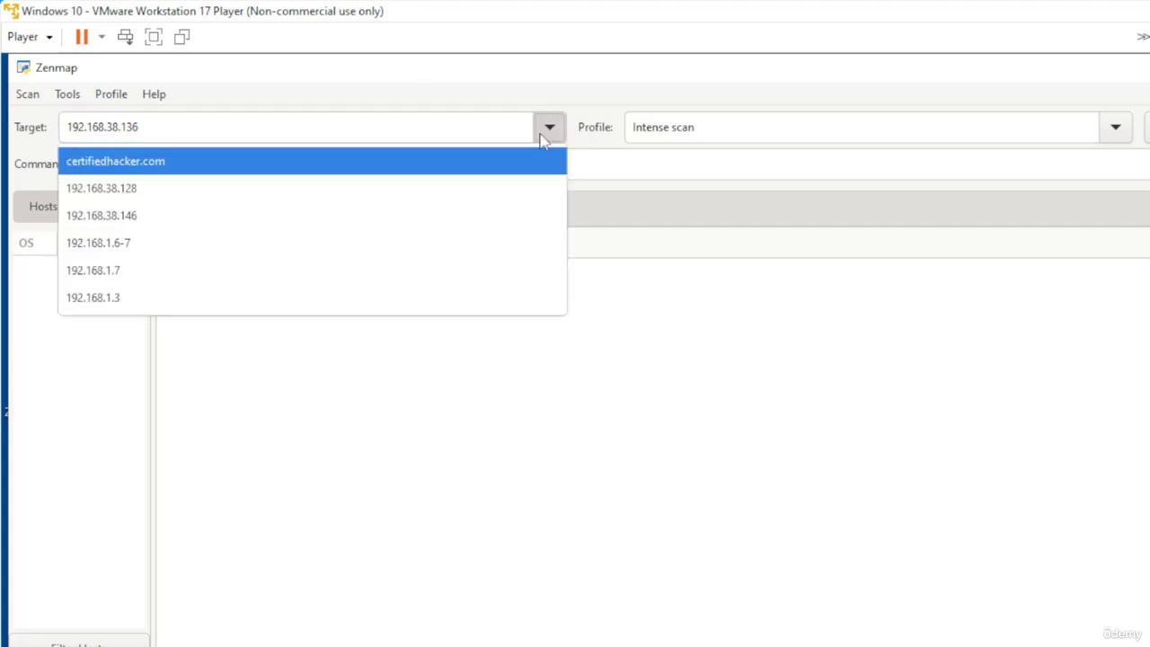
pyautogui.click(456, 154)
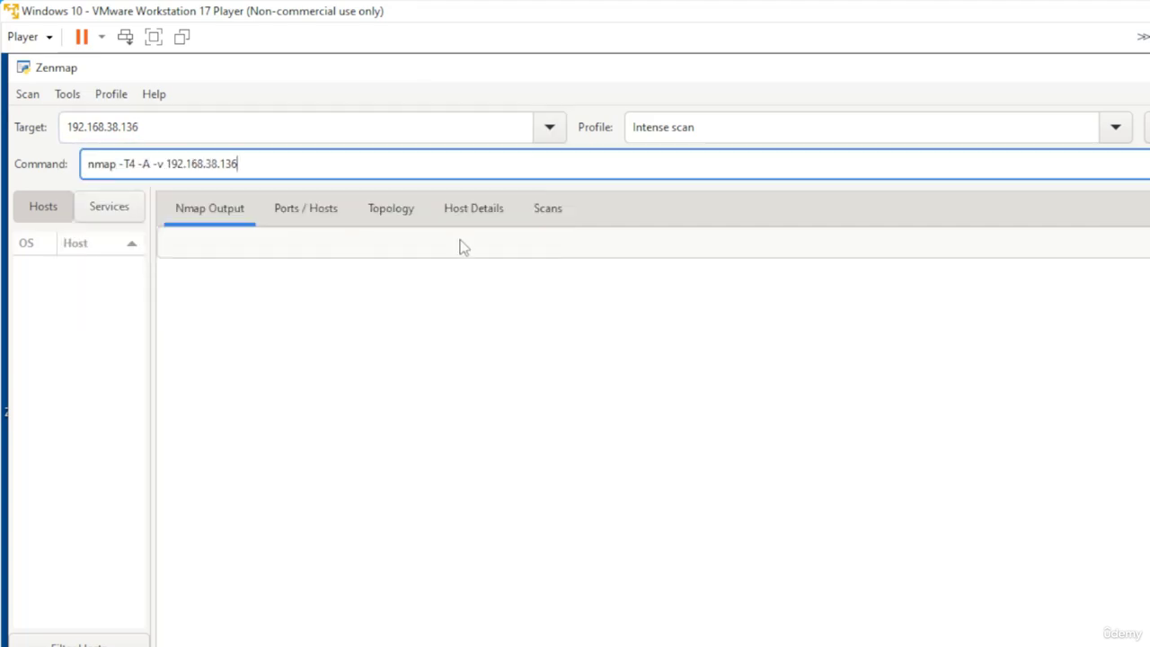
pyautogui.click(1117, 128)
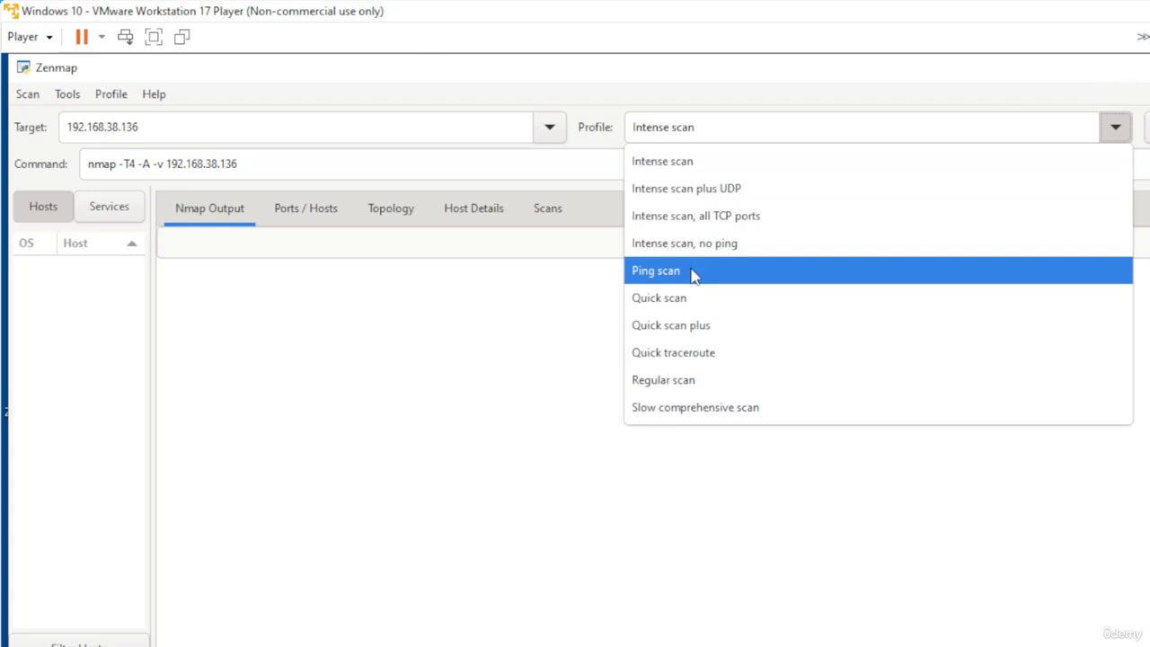
pyautogui.click(694, 274)
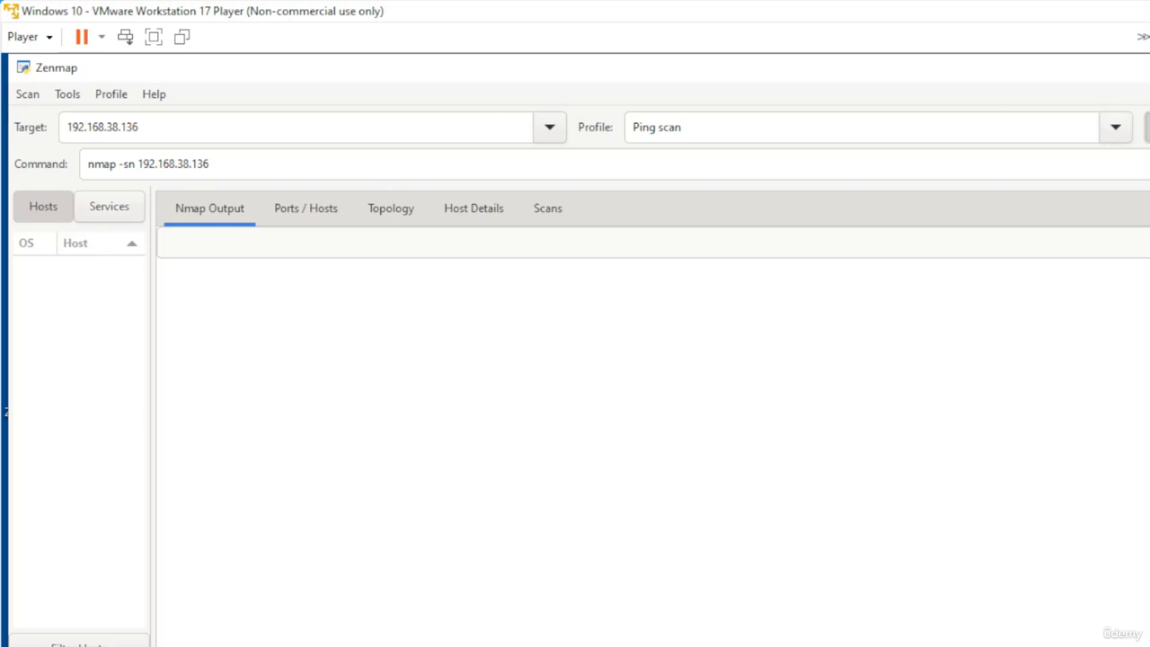
pyautogui.click(1147, 127)
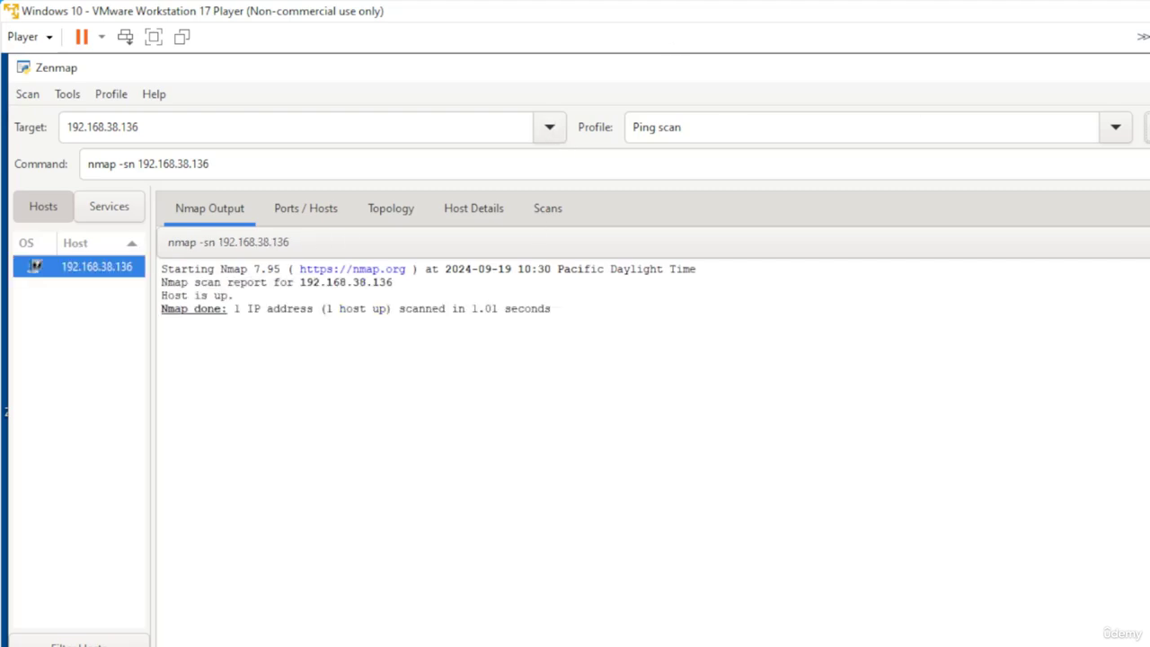
pyautogui.moveTo(325, 308); pyautogui.dragTo(498, 308)
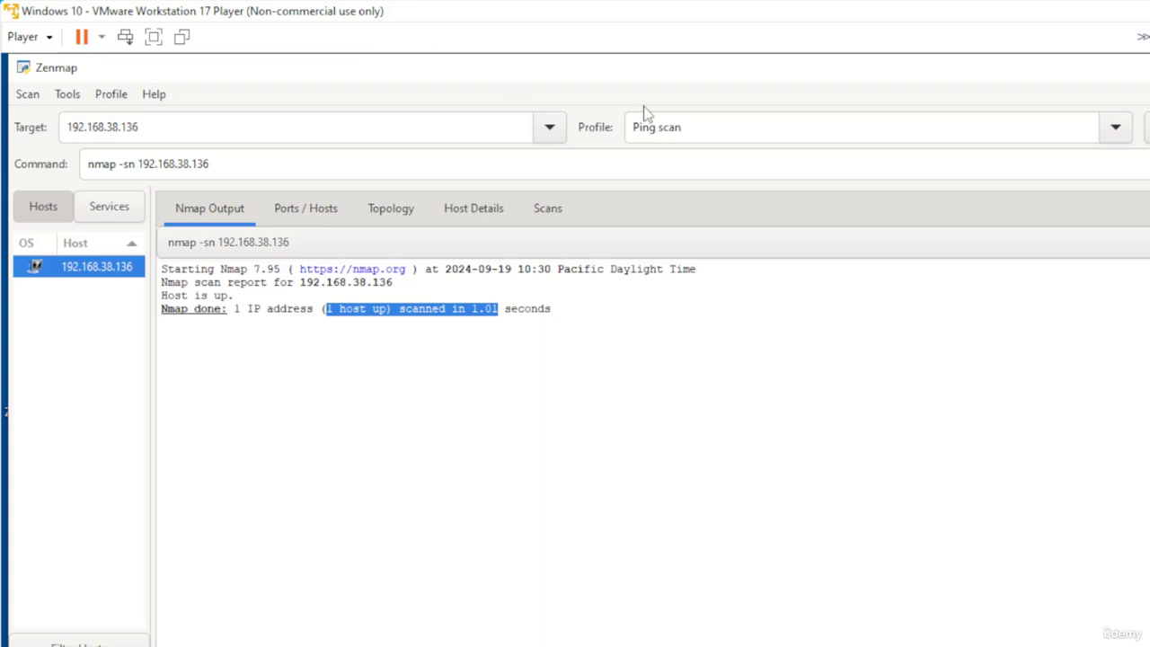
# Run an Intense scan, all TCP ports against the target and open the Ports / Hosts results
pyautogui.click(1114, 129)
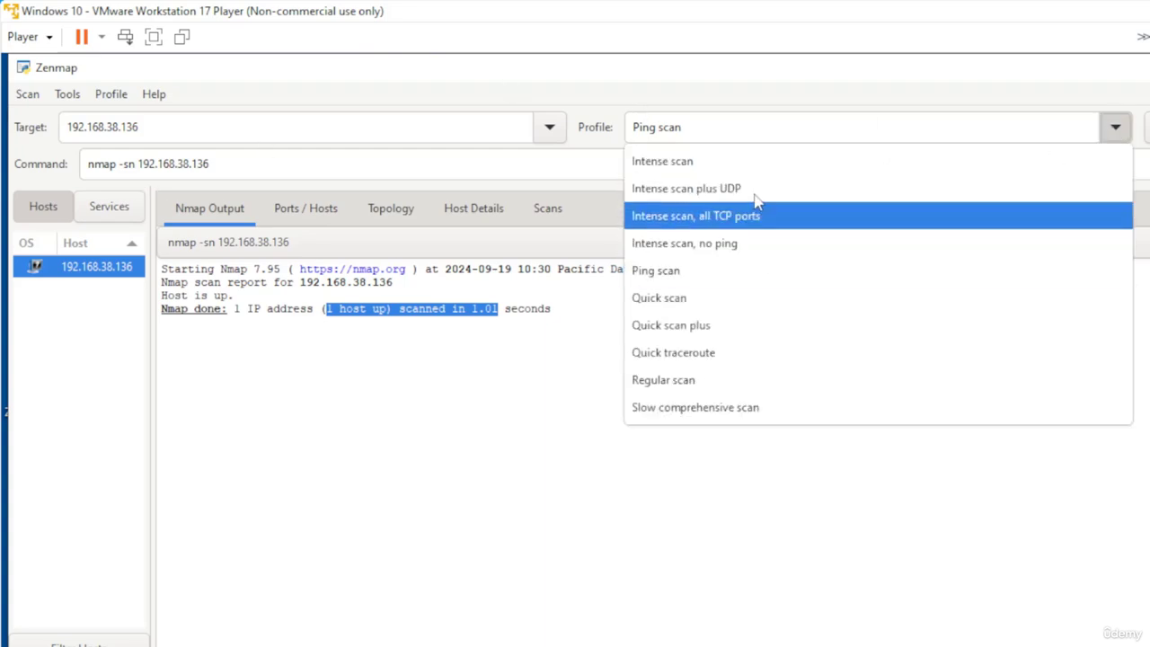
pyautogui.click(716, 220)
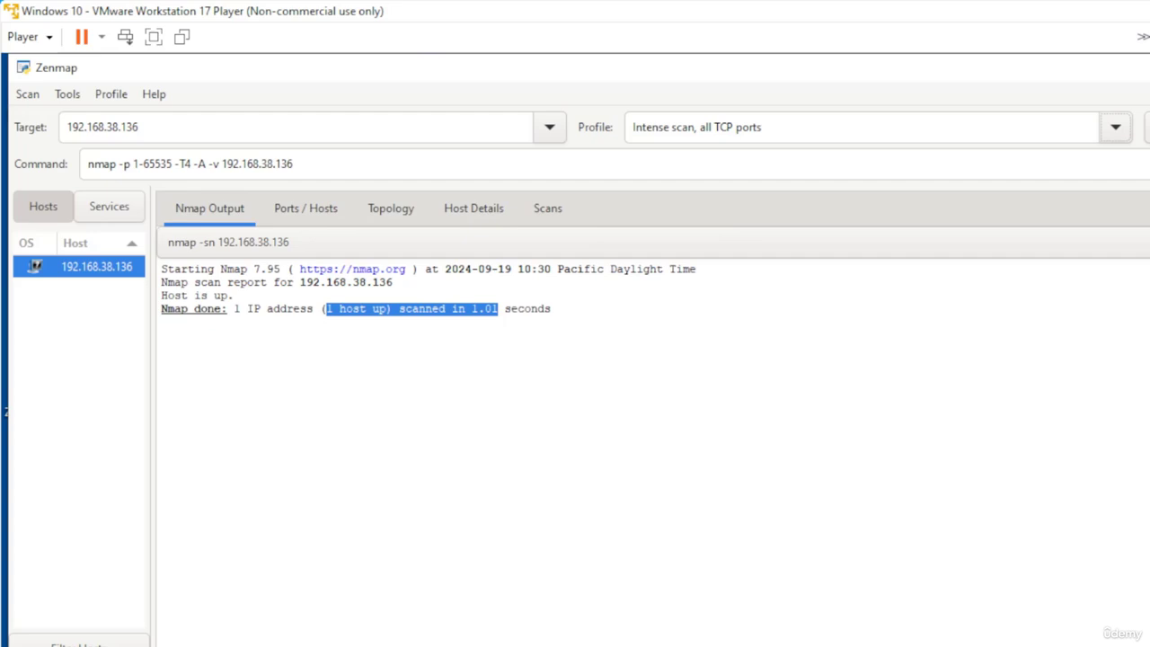
pyautogui.click(207, 165)
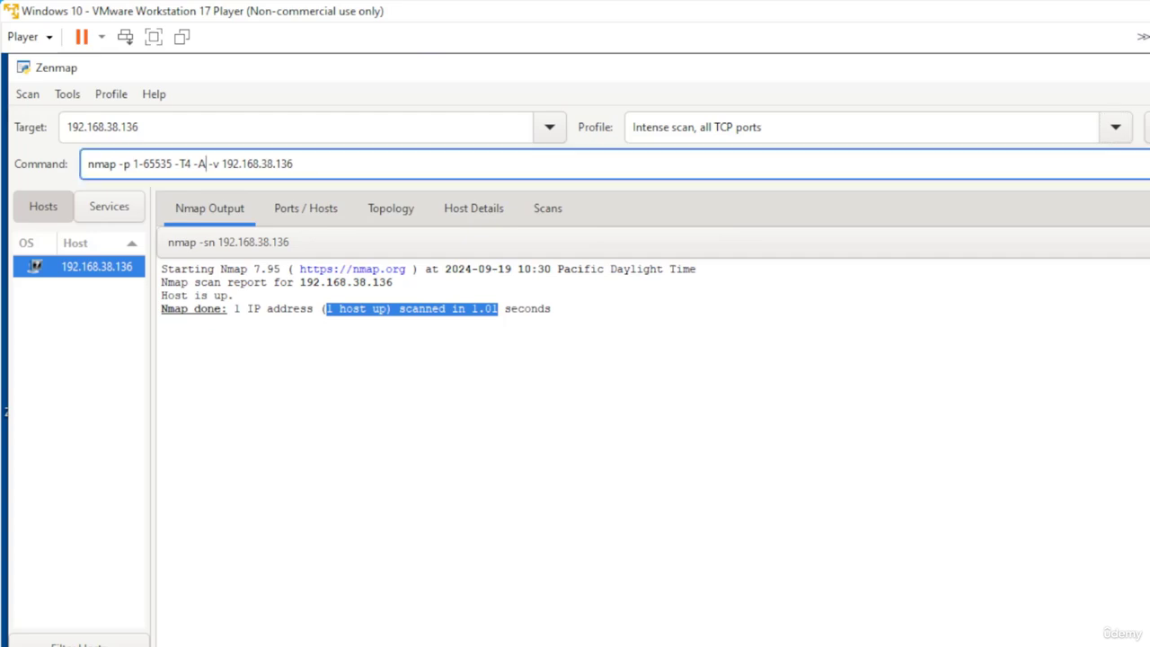
pyautogui.click(219, 165)
pyautogui.moveTo(148, 165)
pyautogui.mouseDown()
pyautogui.moveTo(168, 164)
pyautogui.moveTo(136, 164)
pyautogui.mouseUp()
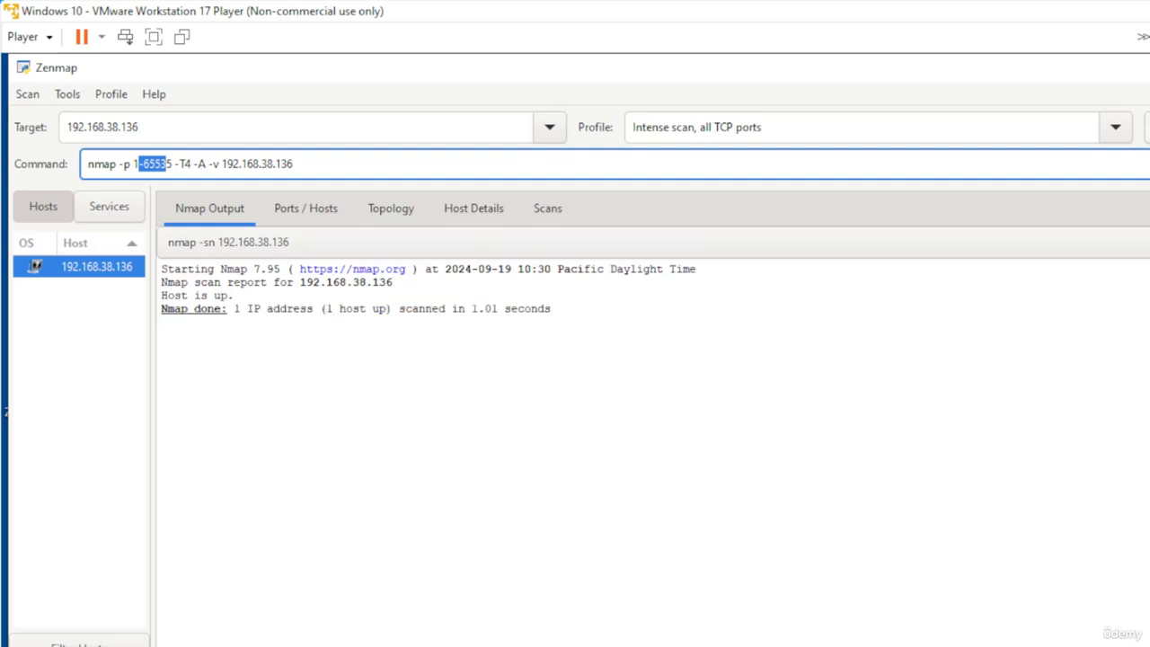
pyautogui.click(1147, 128)
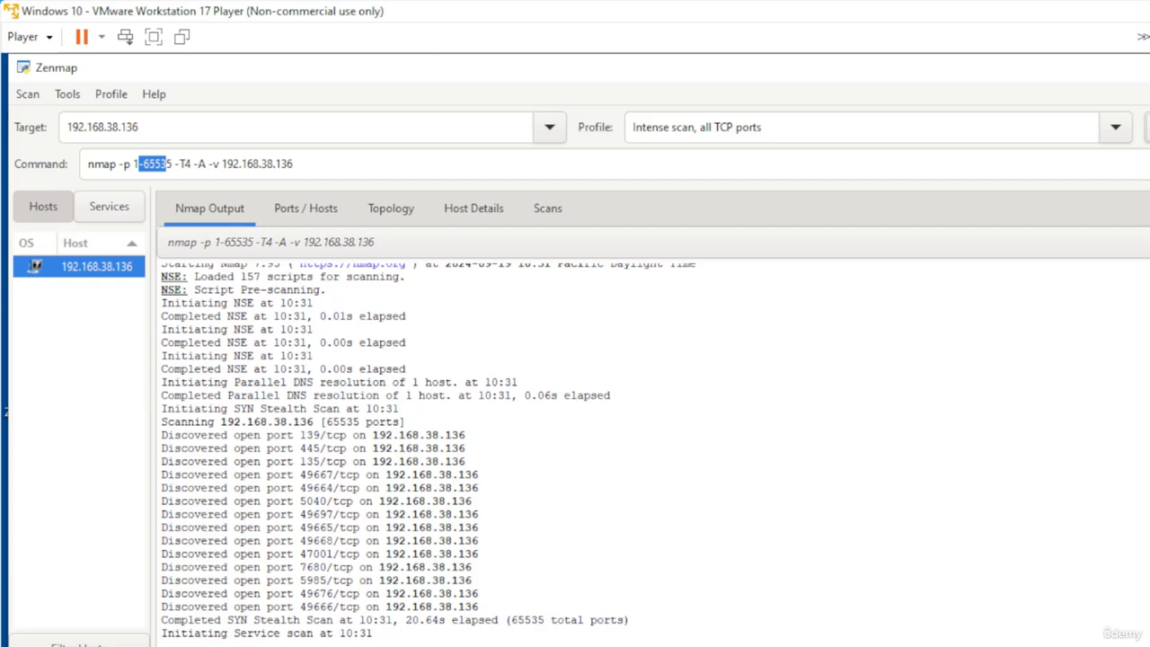
pyautogui.click(301, 210)
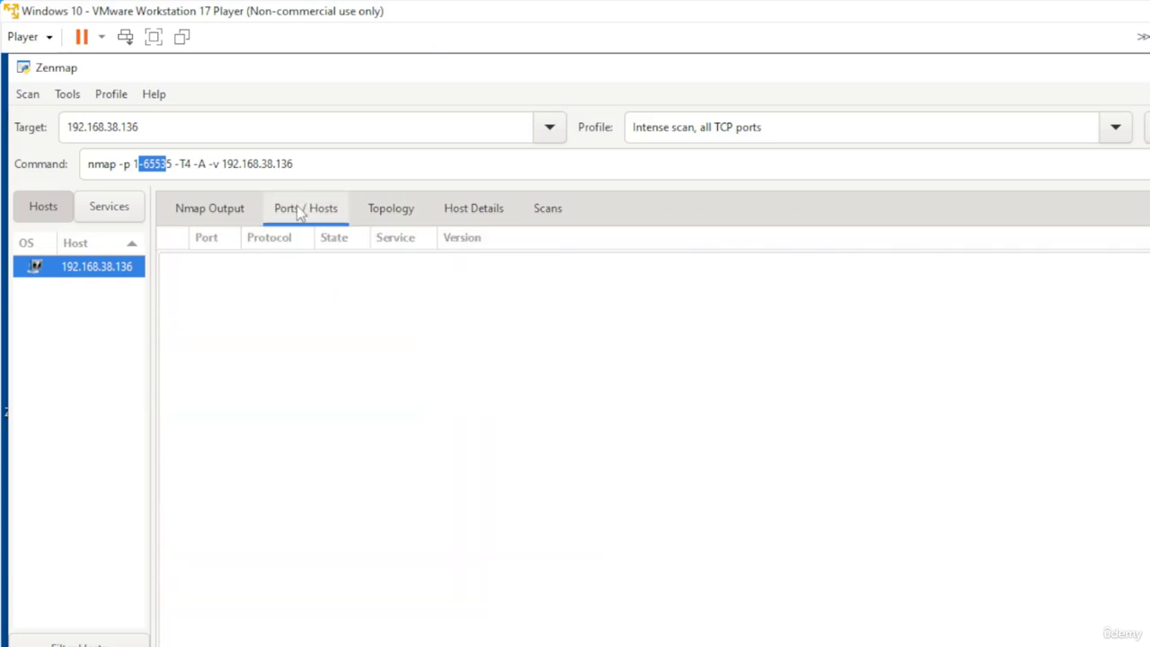
# Browse the Topology, Host Details, Scans and Nmap Output tabs and the Services and Hosts lists of the scan results
pyautogui.click(384, 210)
pyautogui.click(460, 212)
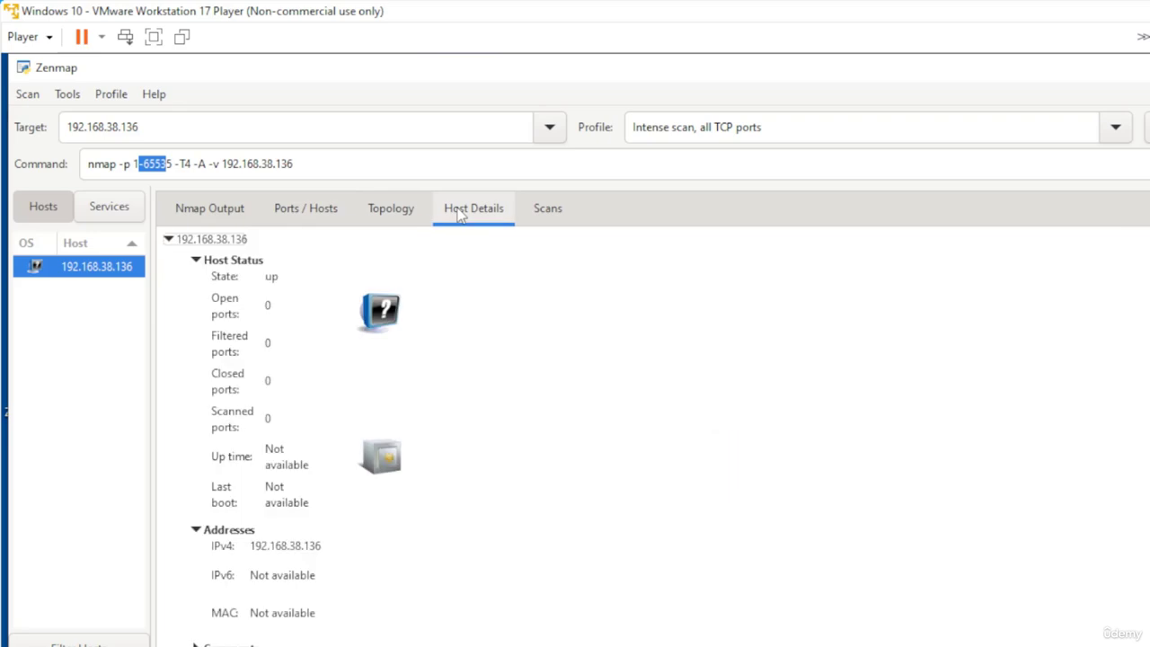
pyautogui.click(559, 220)
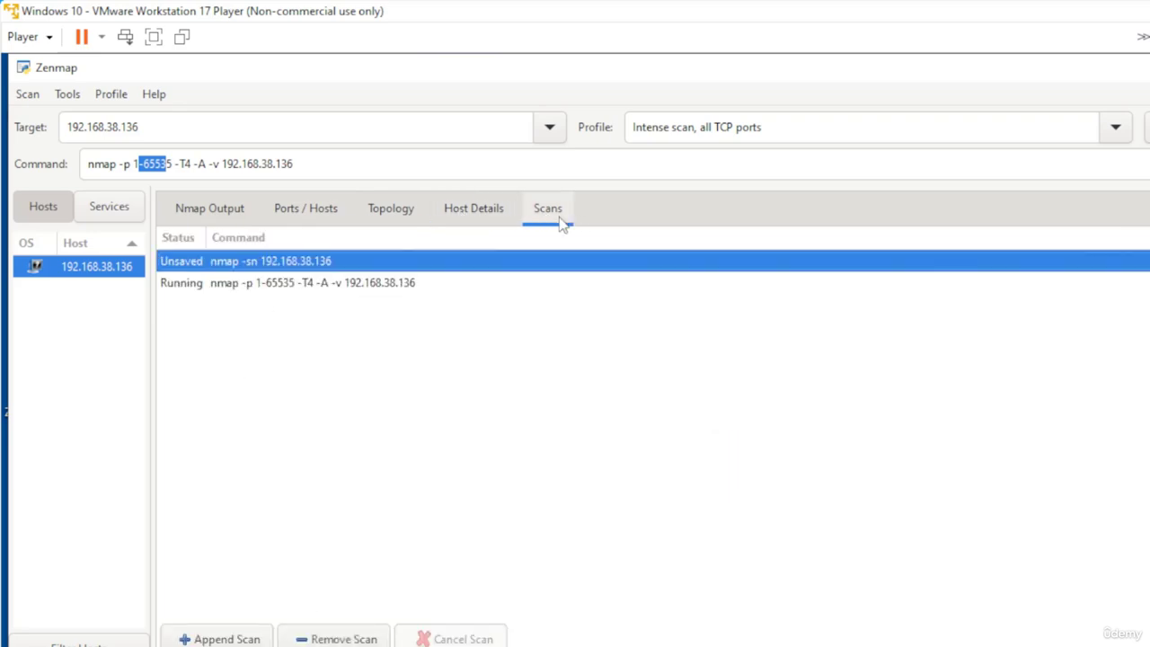
pyautogui.click(213, 221)
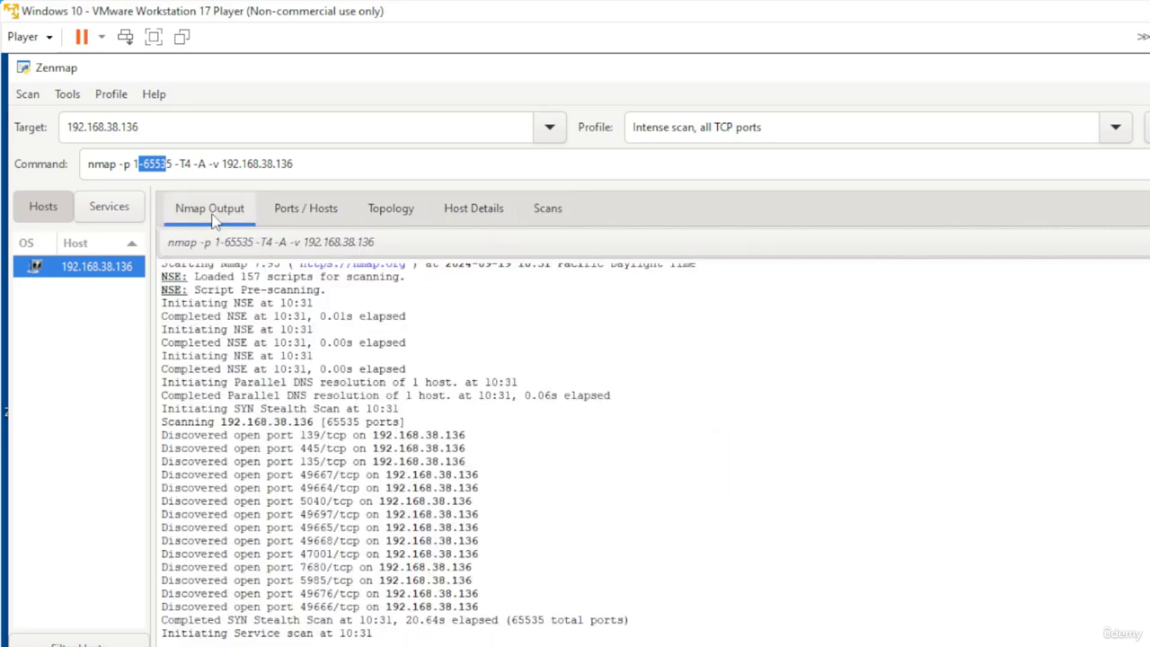
pyautogui.click(44, 212)
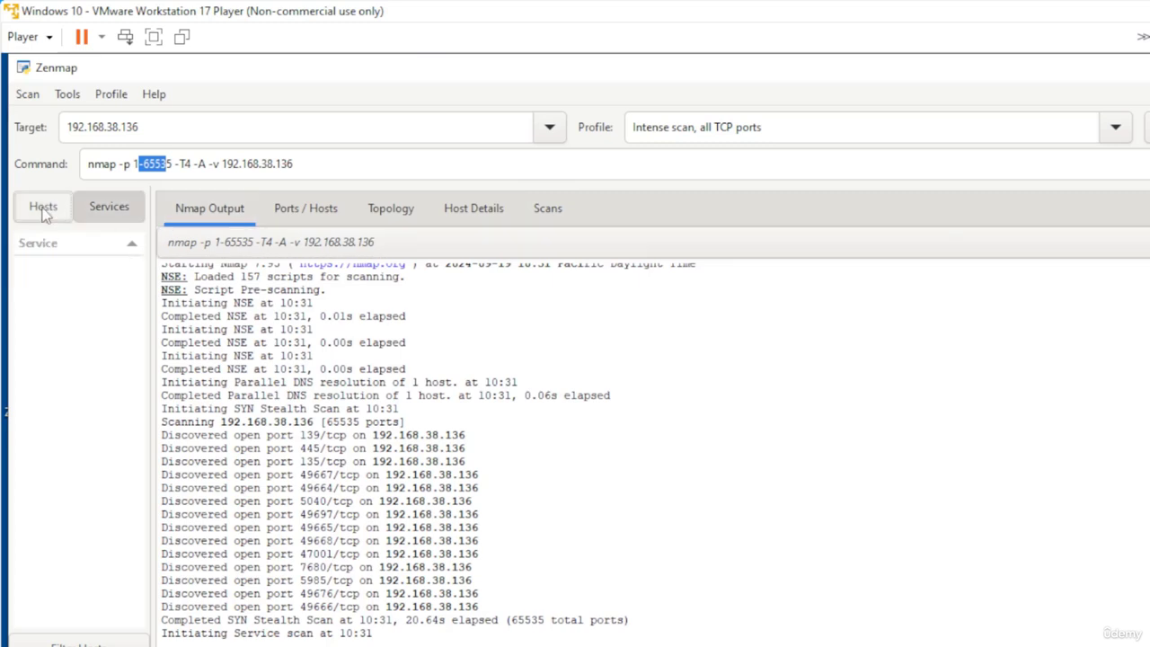
pyautogui.click(114, 208)
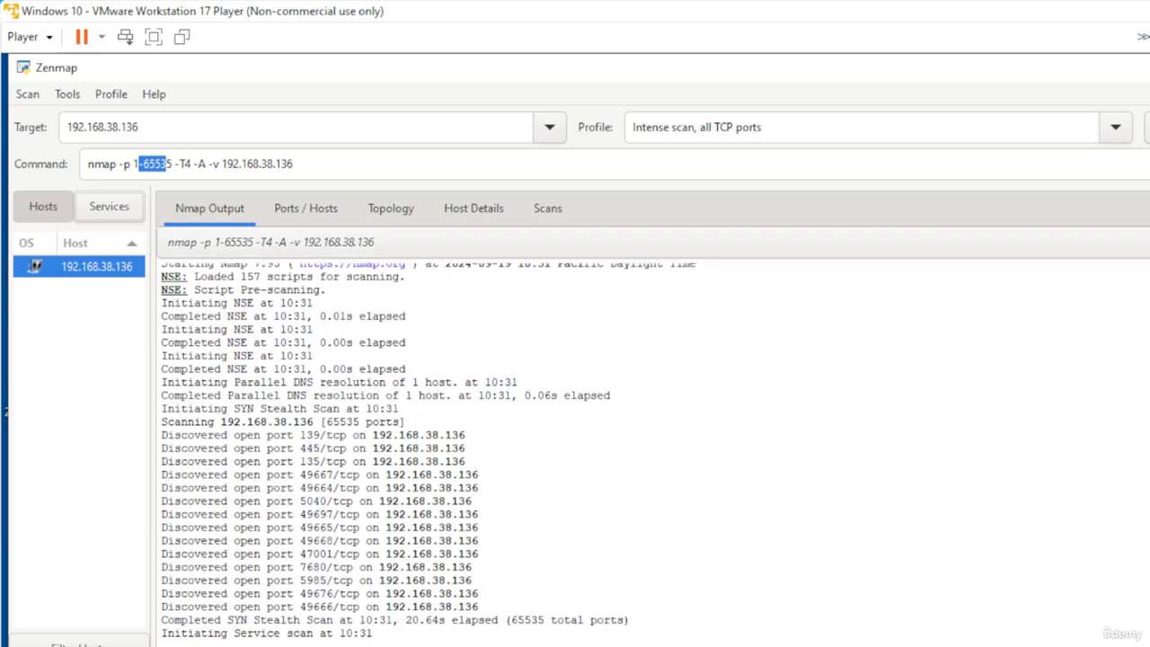
# Switch the profile to Intense scan and run it against 192.168.38.136
pyautogui.click(1115, 126)
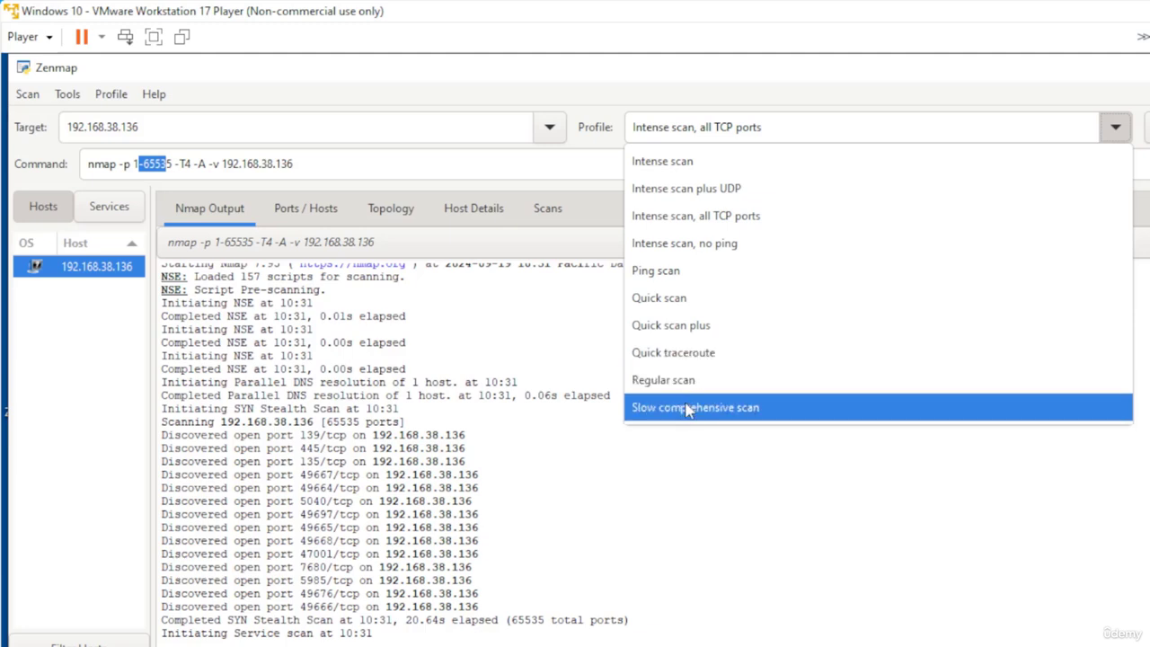
pyautogui.click(672, 169)
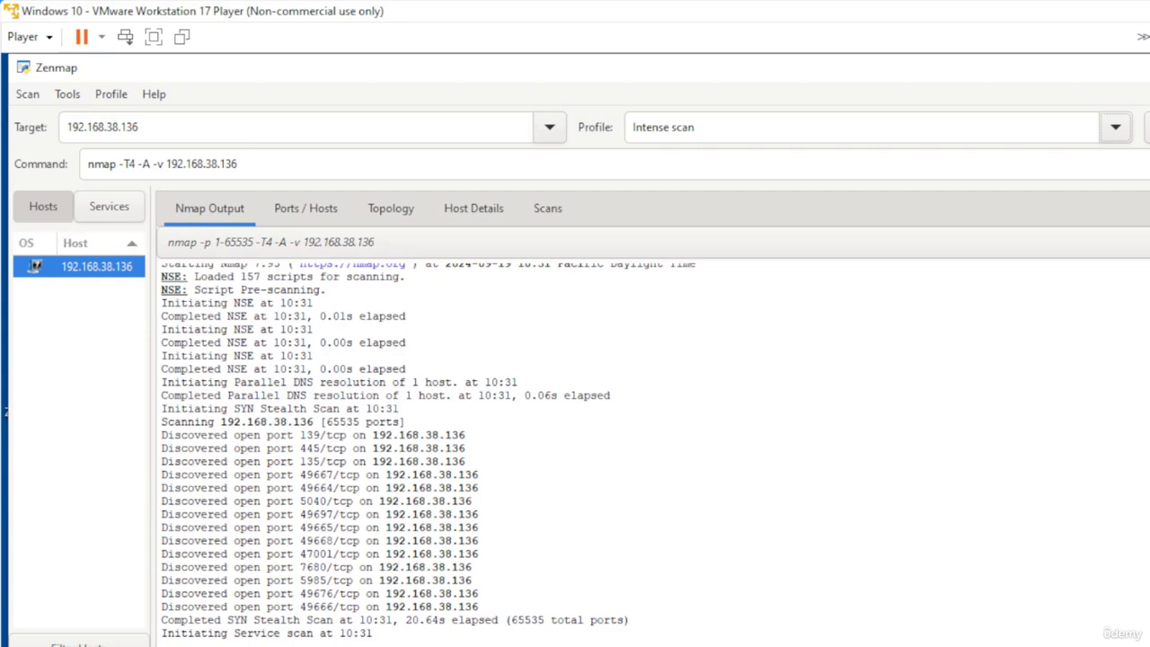
pyautogui.click(1148, 128)
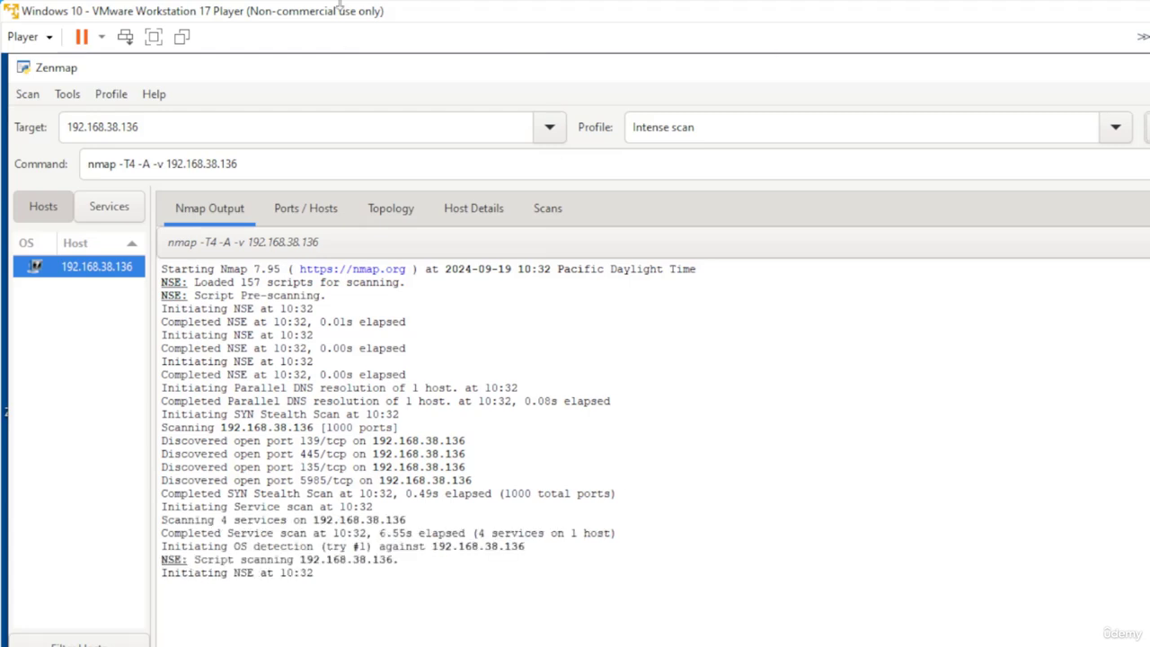
# Change the scan target to the subnet 192.168.1.1/24
pyautogui.click(297, 127)
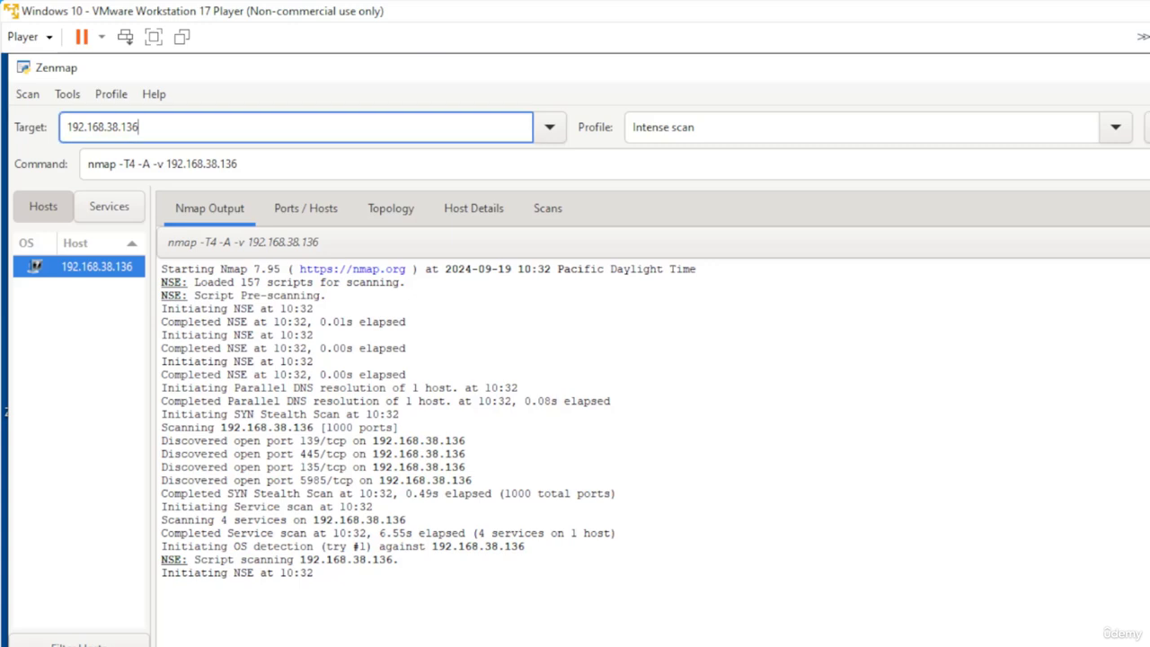
pyautogui.press('BackSpace')
pyautogui.press('BackSpace')
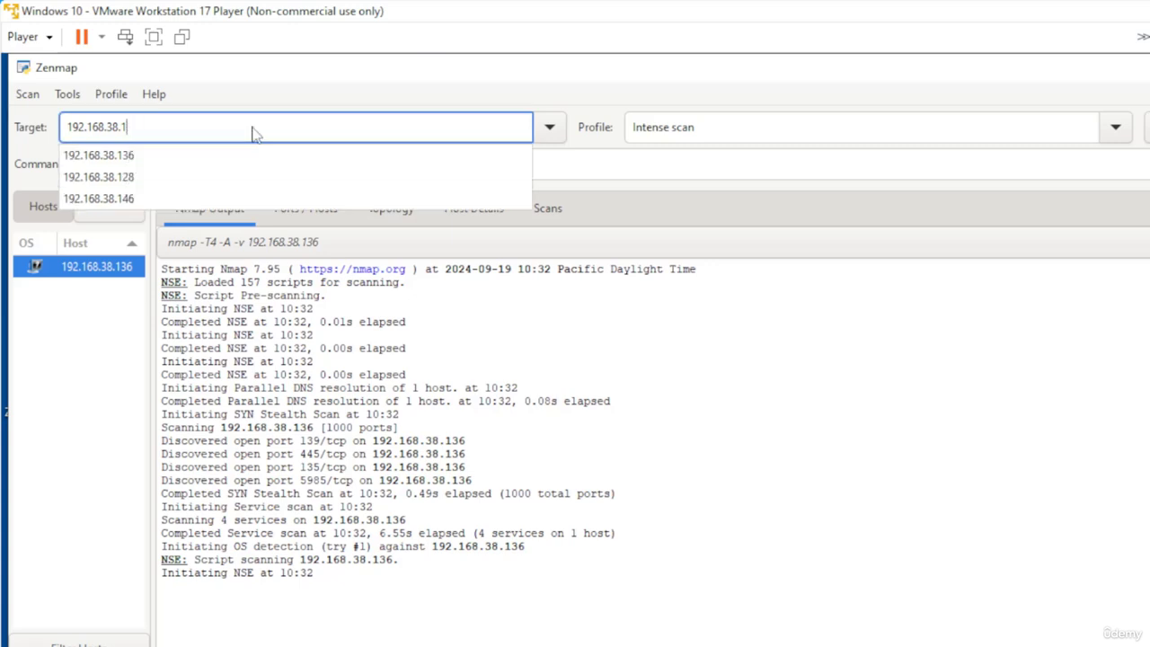
pyautogui.press('BackSpace')
pyautogui.press('BackSpace')
pyautogui.press('BackSpace')
pyautogui.press('BackSpace')
pyautogui.write('1.1.')
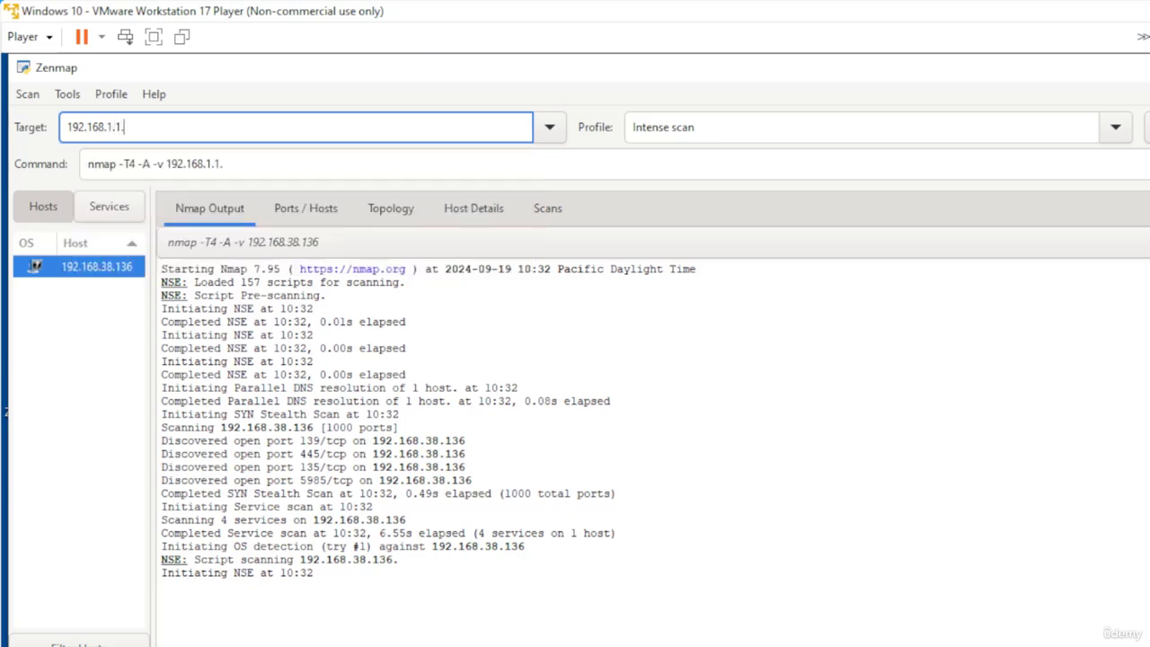
pyautogui.press('BackSpace')
pyautogui.write('/24')
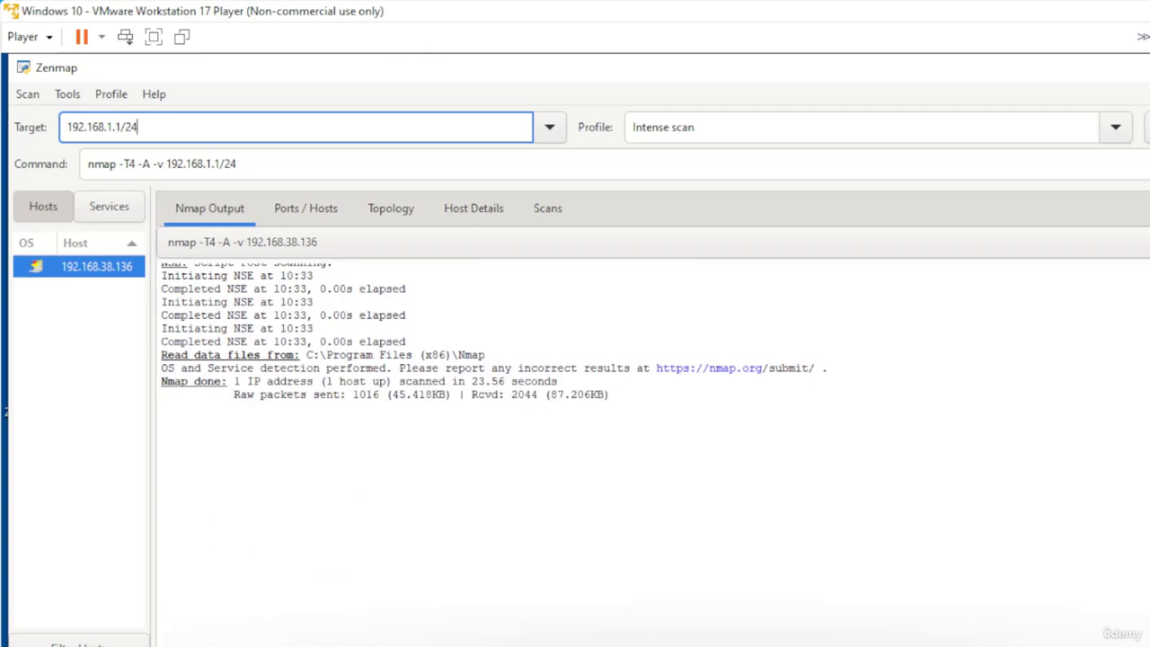
pyautogui.click(237, 165)
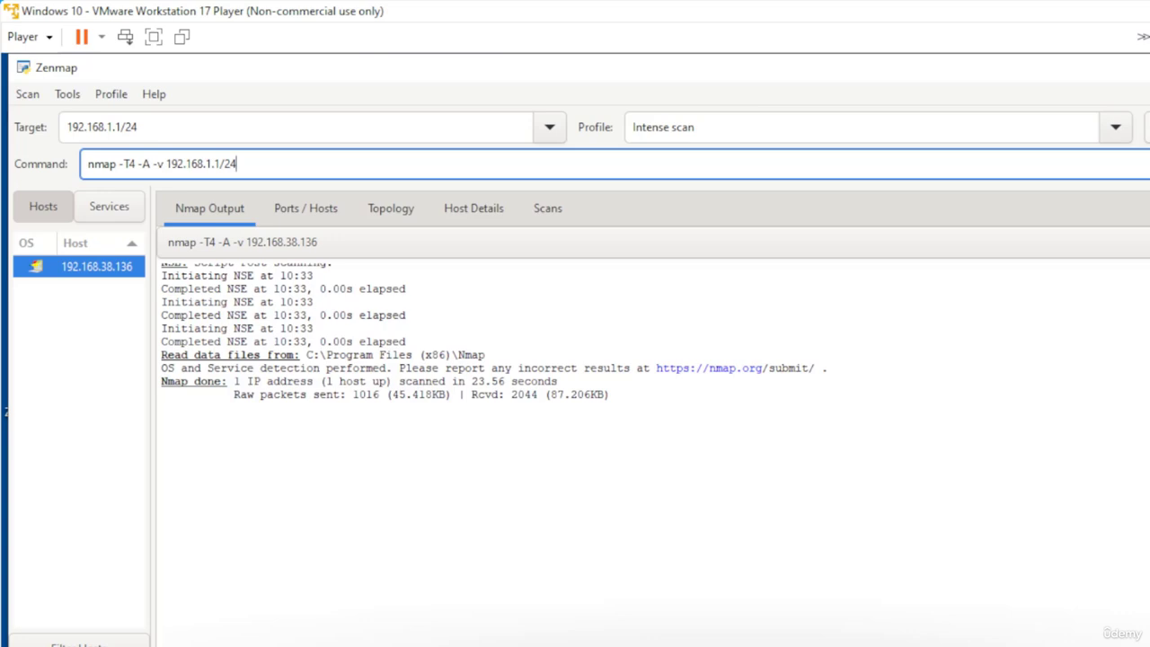
# Select the Quick scan profile and run it against the 192.168.1.1/24 subnet
pyautogui.click(1114, 130)
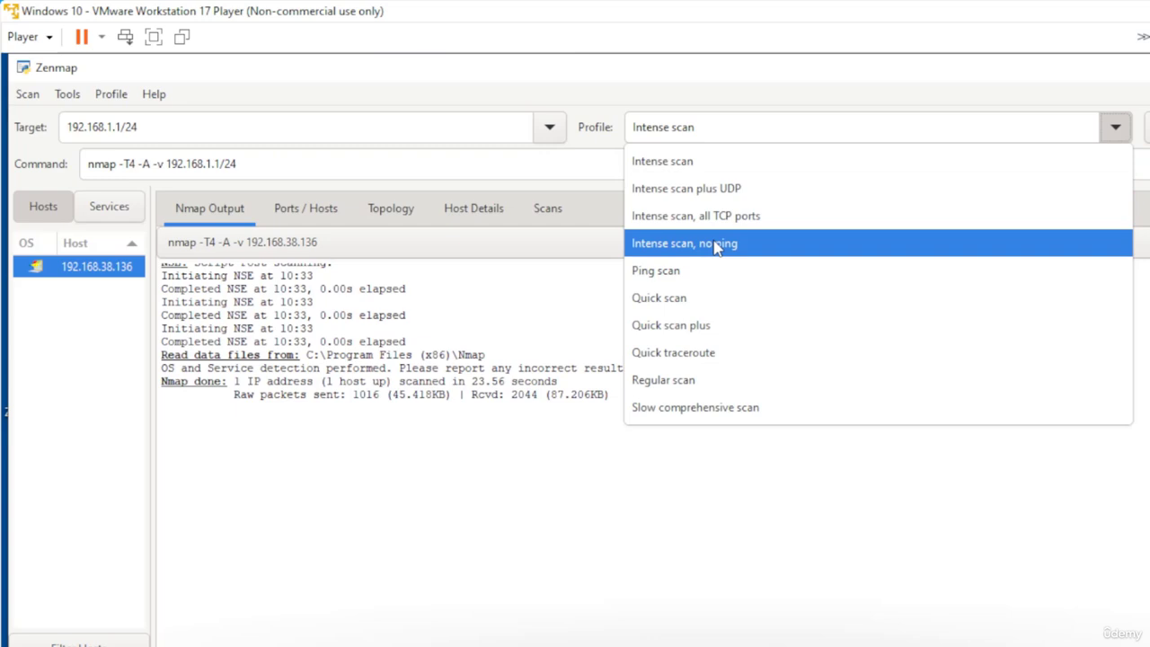
pyautogui.click(689, 298)
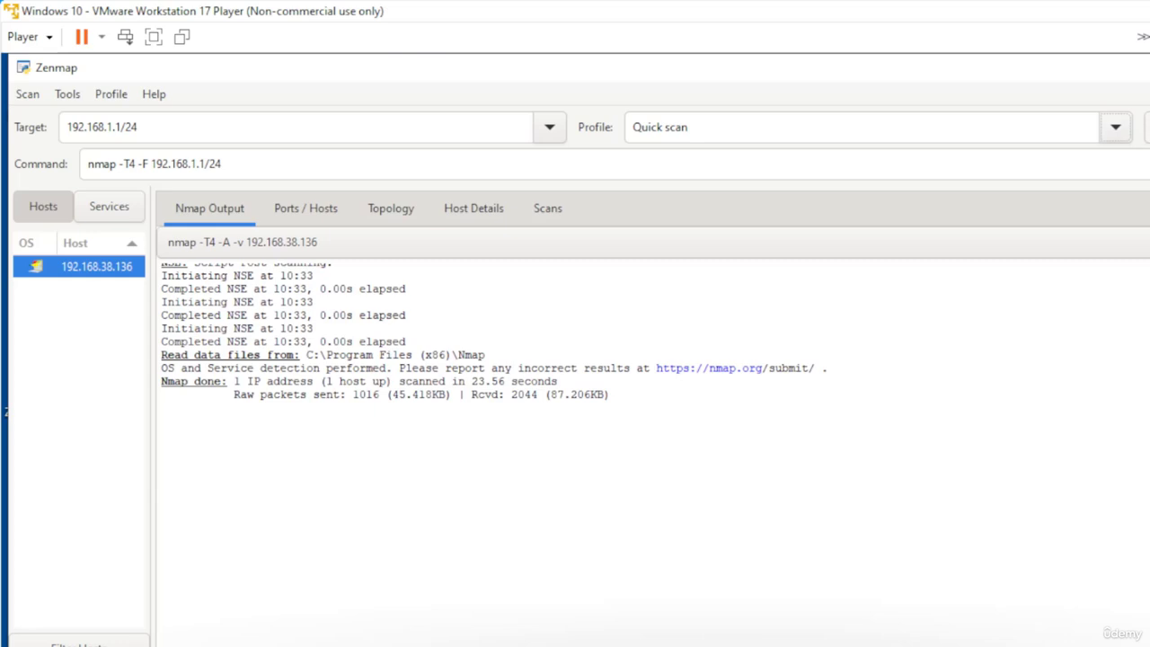
pyautogui.click(1148, 128)
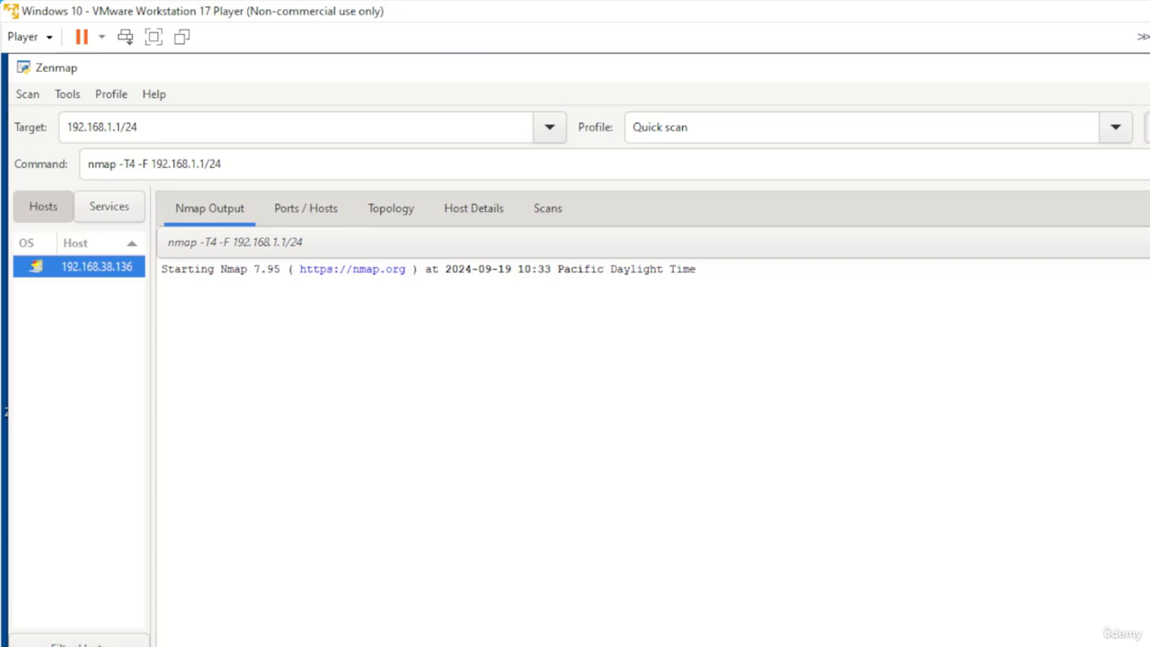
# Close Zenmap, discarding the unsaved scan
pyautogui.click(1149, 67)
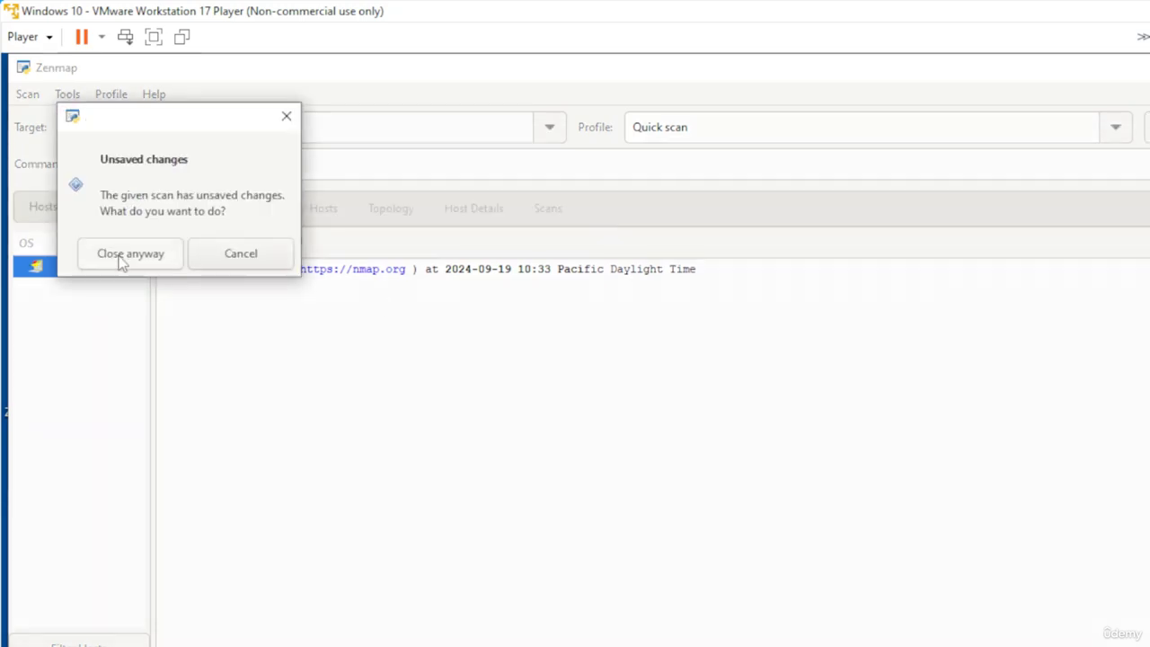
pyautogui.click(126, 256)
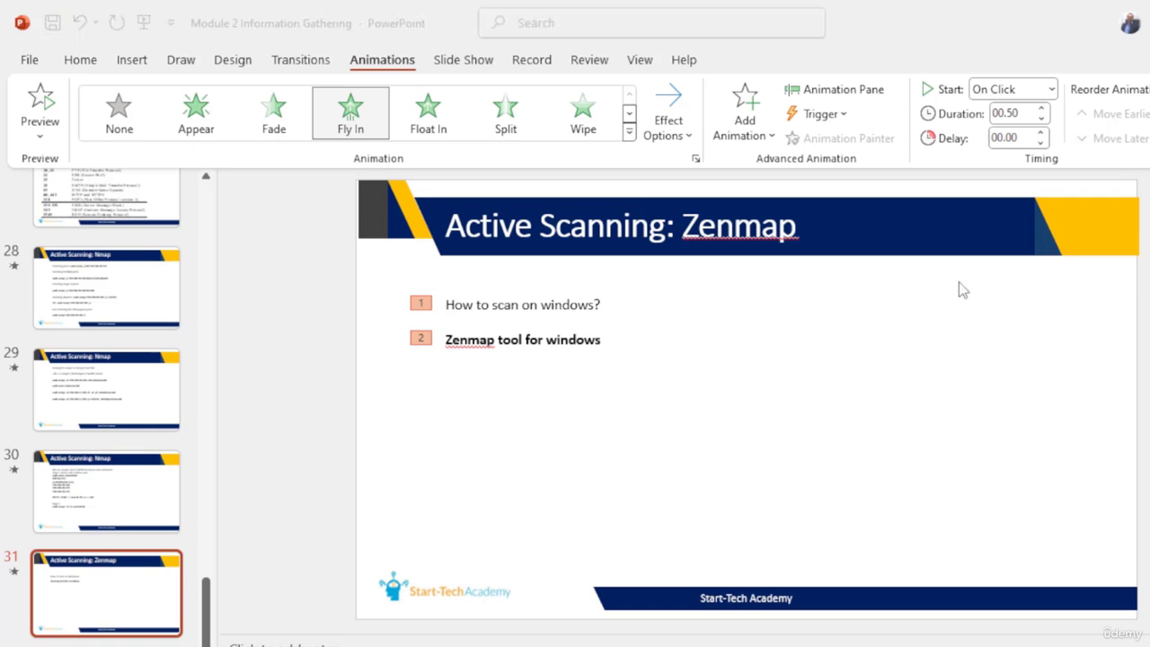
# Switch back to the Windows 10 virtual machine in VMware Workstation
pyautogui.rightClick(712, 646)
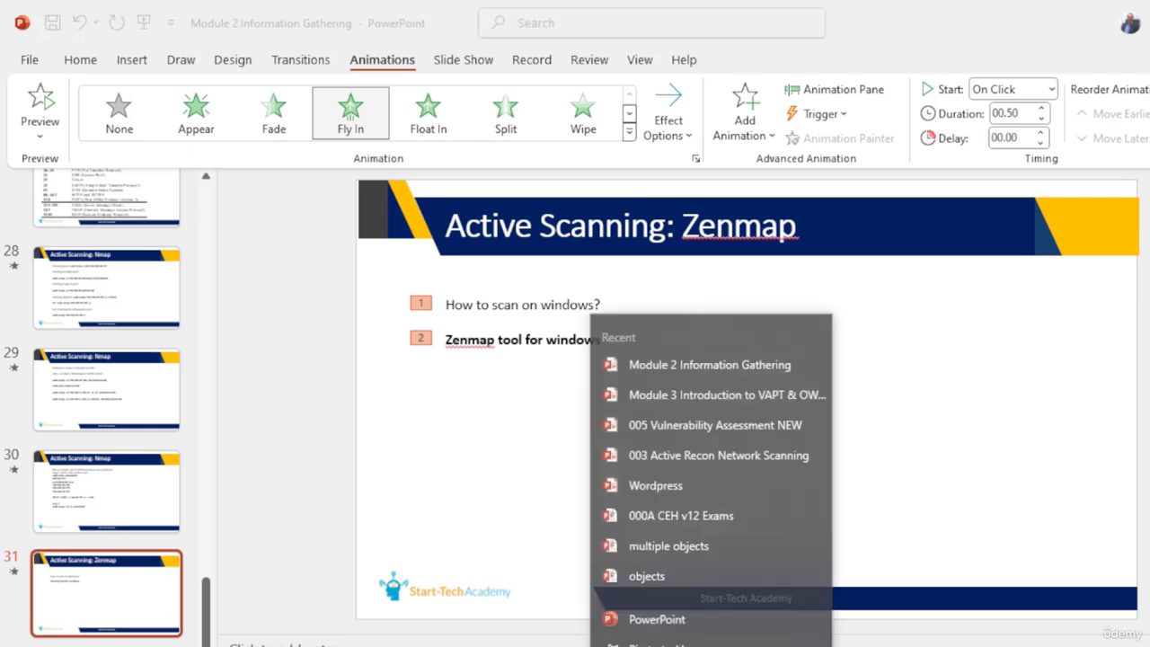
pyautogui.click(752, 646)
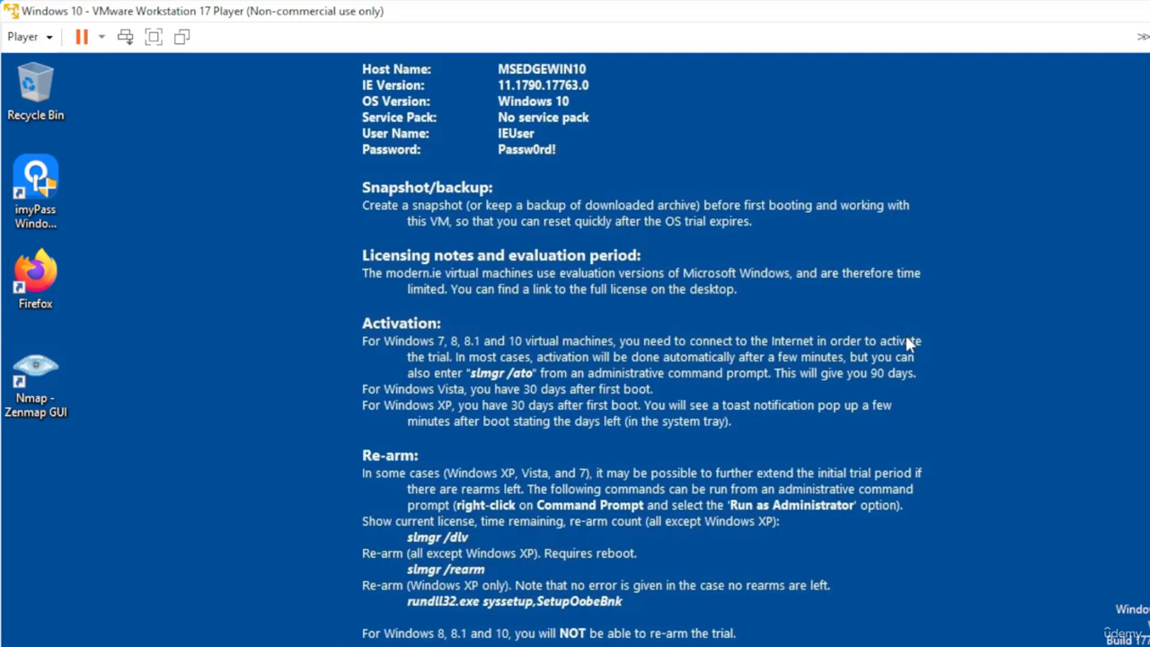